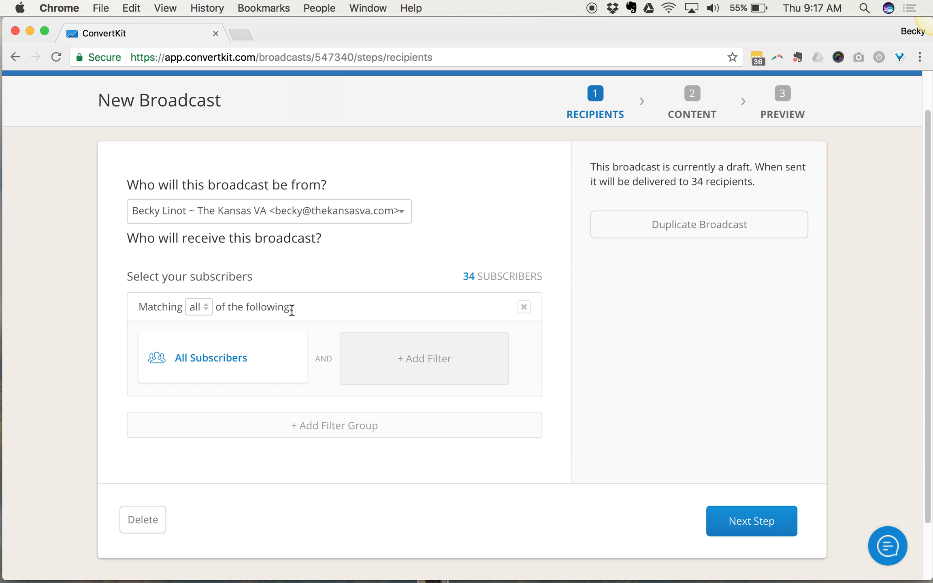
Change the All Subscribers filter to people subscribed to the tag "6/26/16 VA Workshop Registrant".
left_click(219, 358)
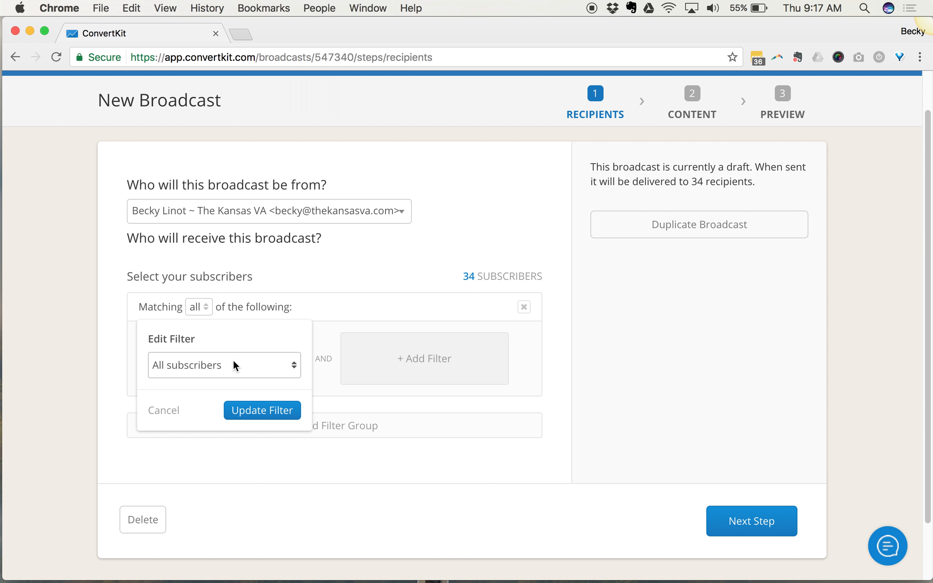
left_click(195, 375)
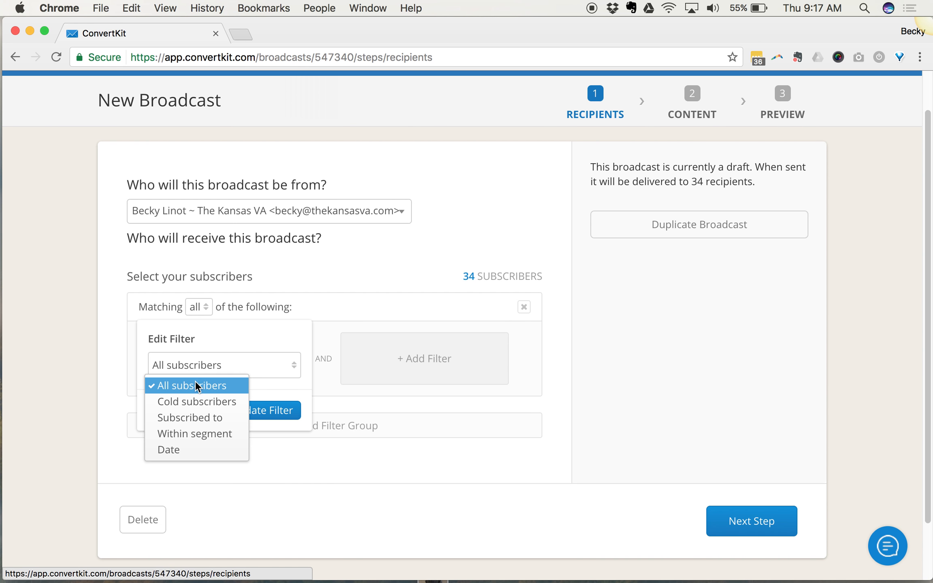
left_click(199, 417)
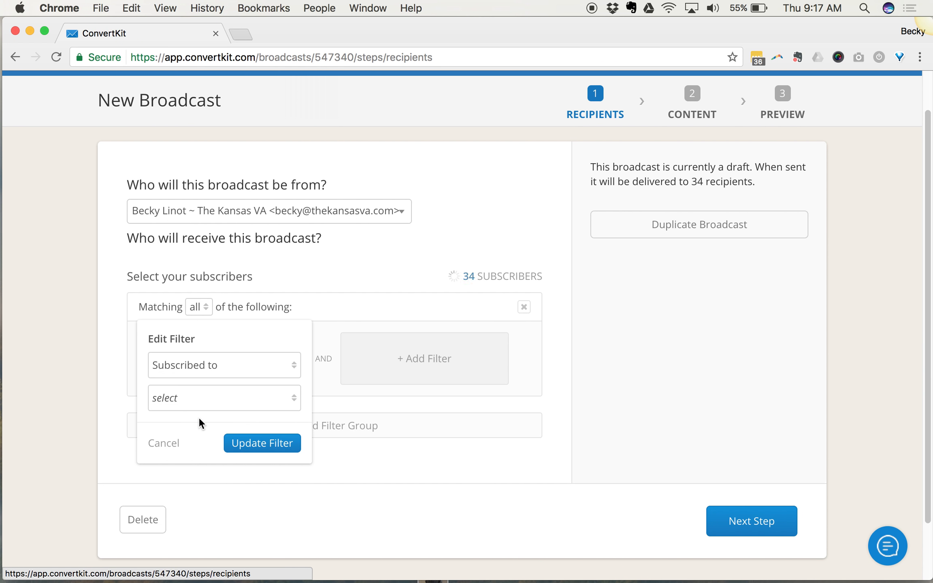
left_click(204, 395)
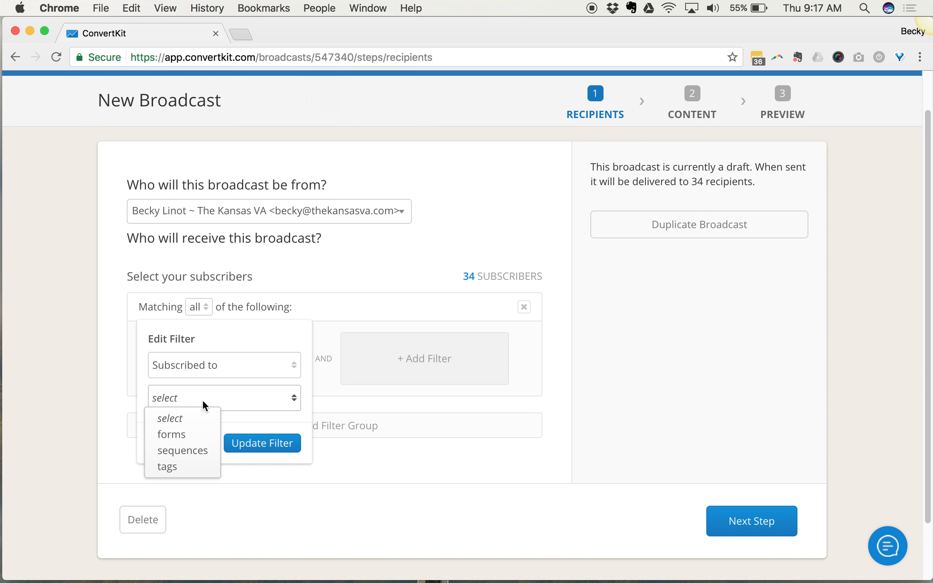
left_click(186, 470)
left_click(205, 426)
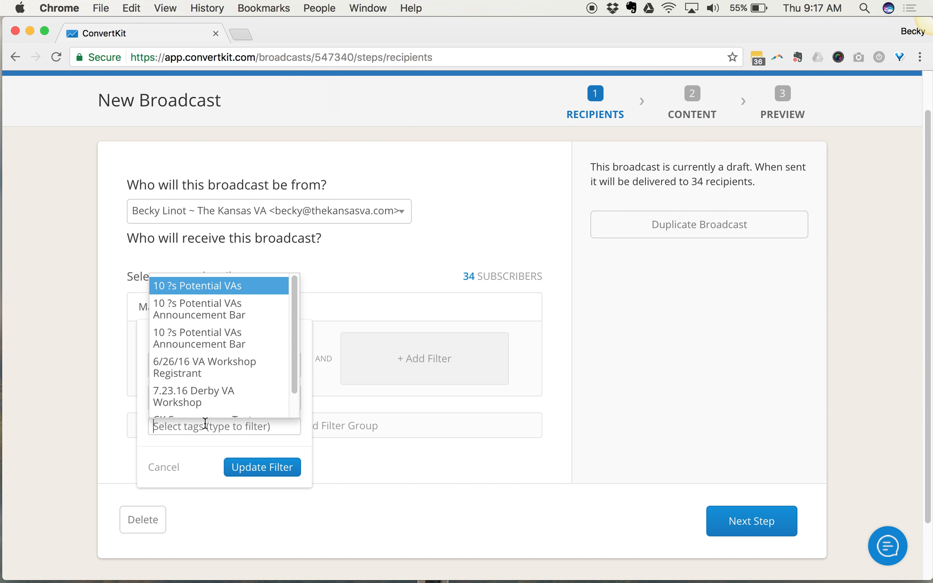
left_click(210, 371)
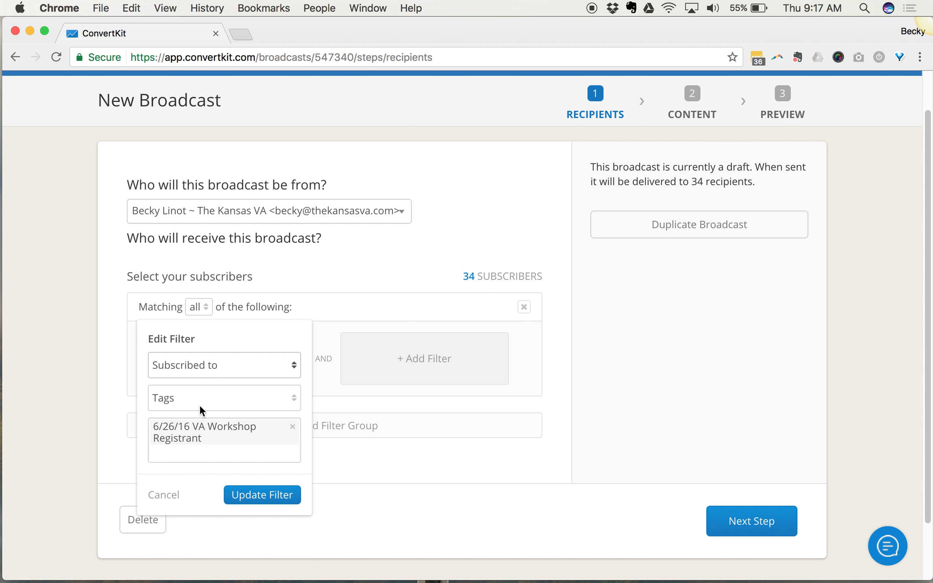
left_click(243, 495)
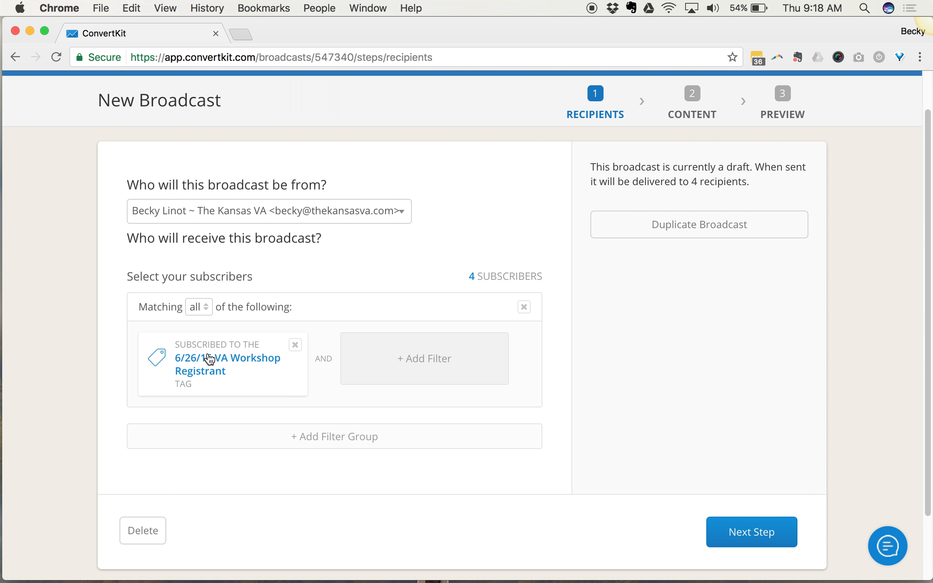
Set the recipient filter group to match none of its filters.
left_click(195, 308)
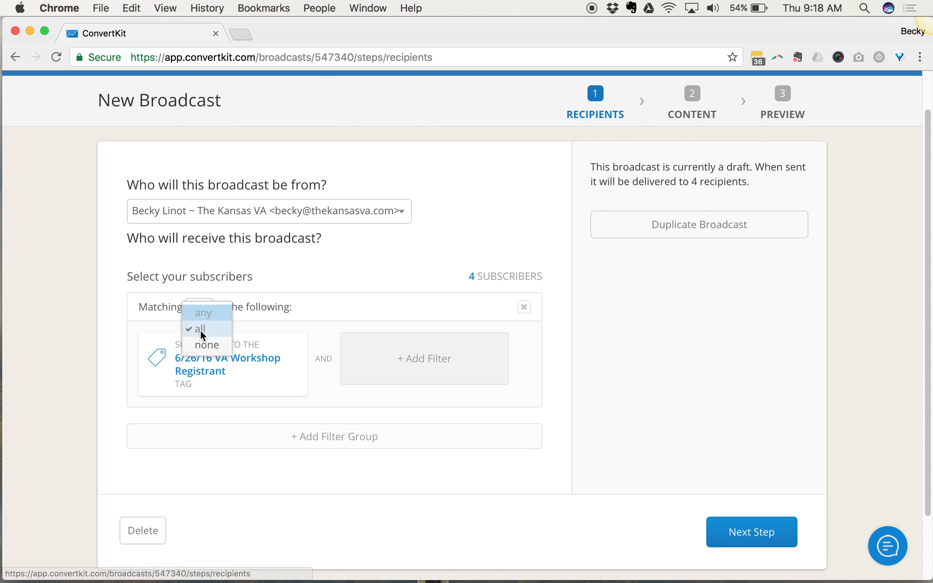
left_click(205, 345)
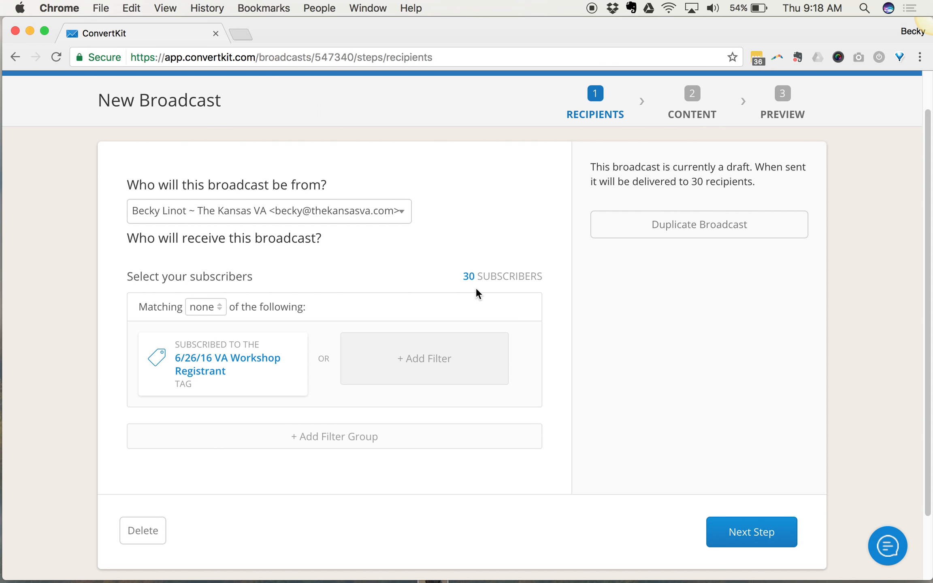
left_click(220, 308)
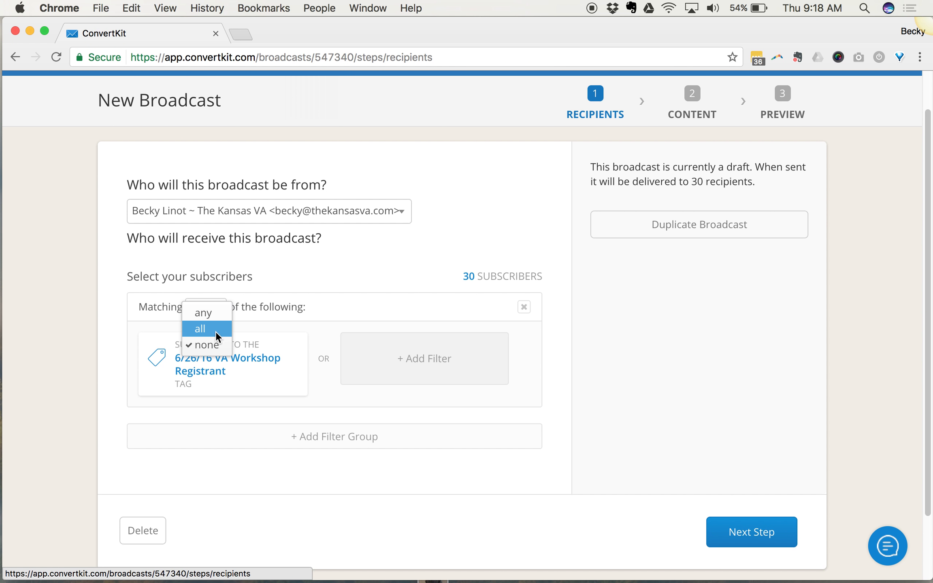
left_click(339, 259)
Remove the workshop tag filter and set the filter group's matching rule to all.
mouse_move(300, 348)
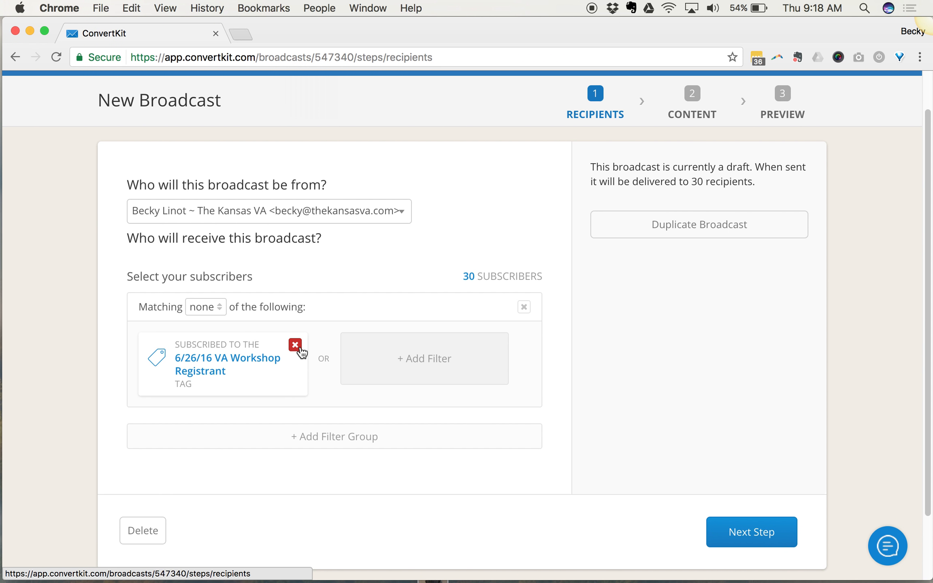
left_click(295, 346)
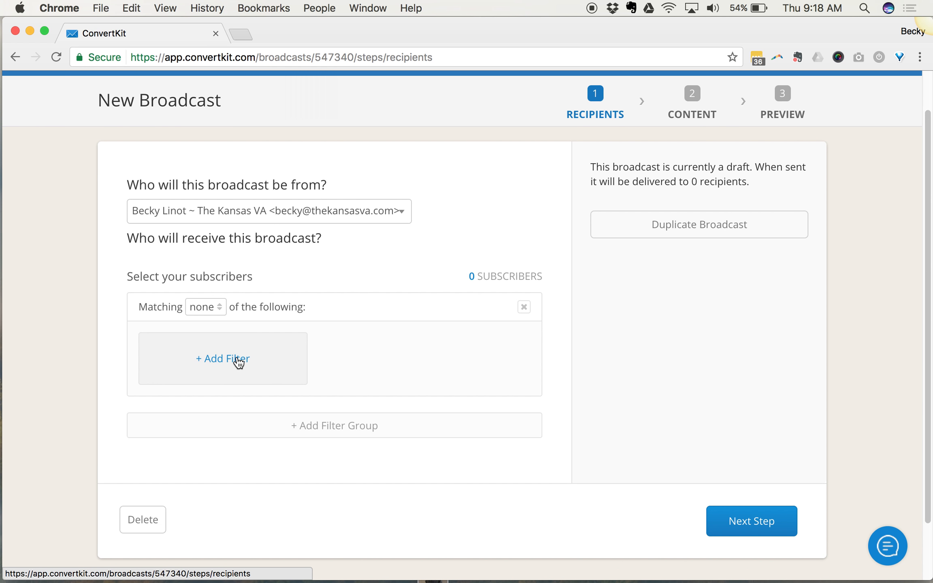
left_click(222, 307)
left_click(220, 311)
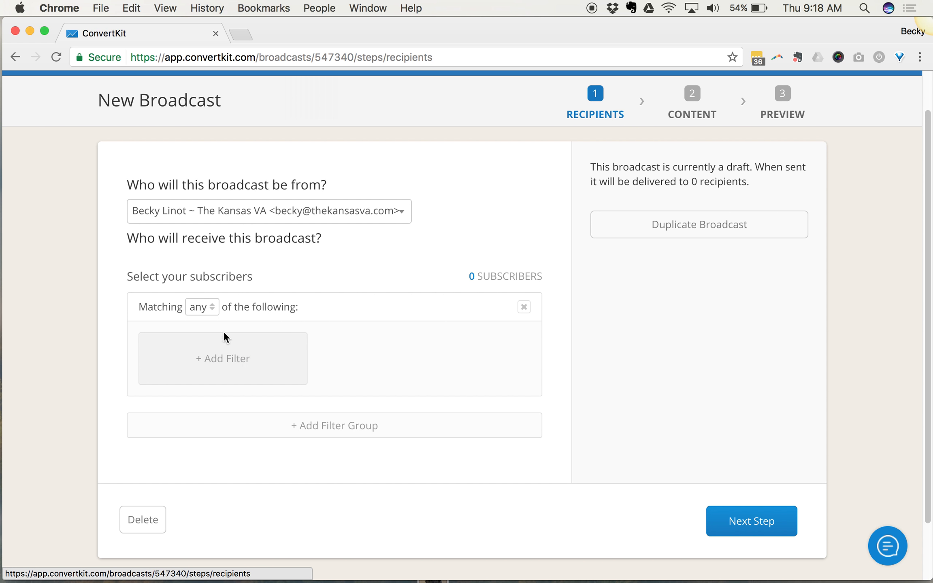
left_click(206, 311)
left_click(206, 326)
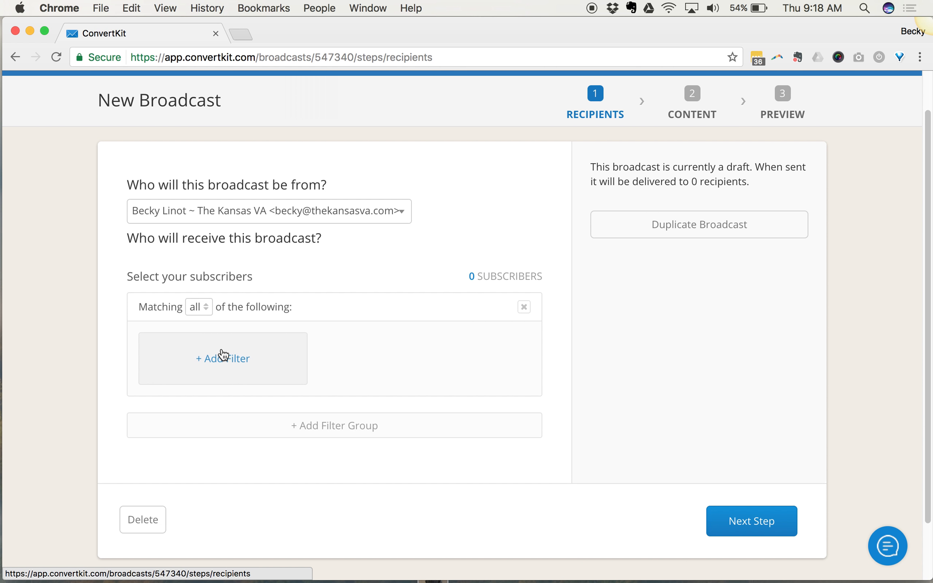
Add an "All subscribers" filter to the empty recipient filter group.
left_click(223, 355)
left_click(229, 365)
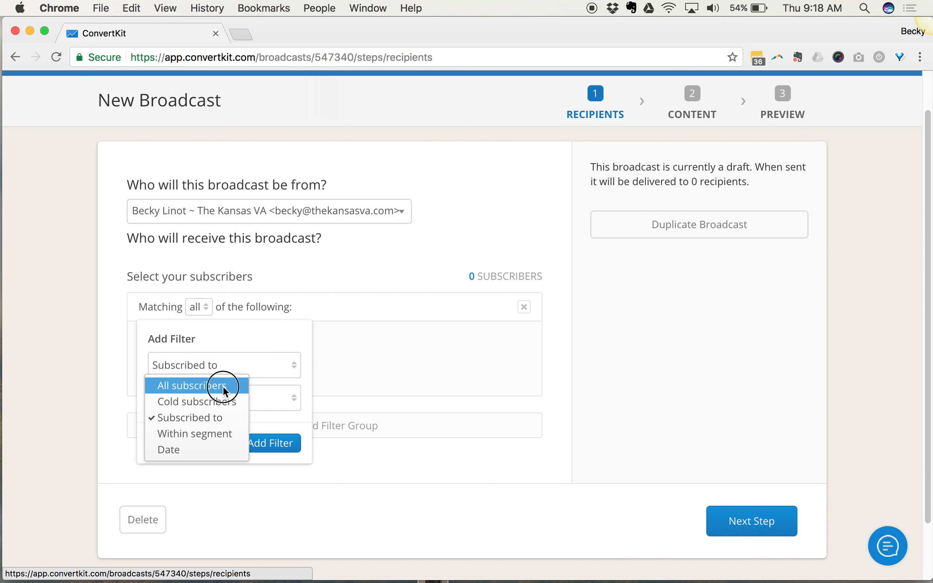
left_click(223, 385)
left_click(255, 412)
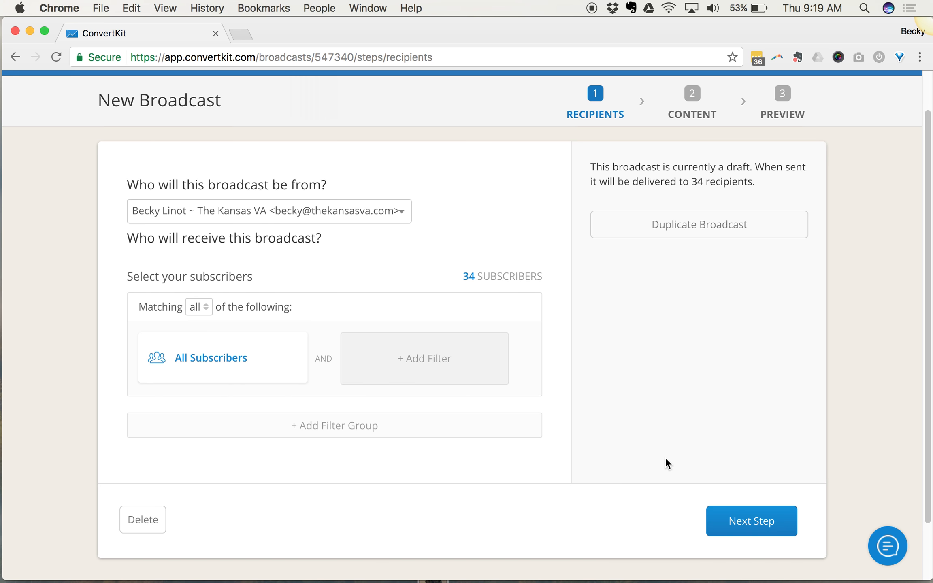
Proceed to the broadcast's content stage and enter "Test Subject" as the email subject.
left_click(733, 524)
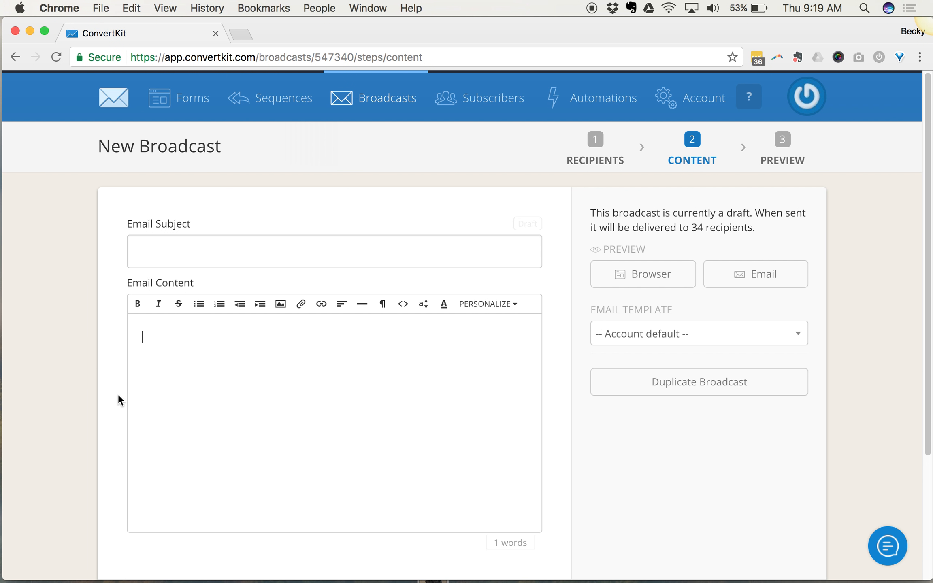
left_click(188, 250)
type("Test Subject")
left_click(217, 386)
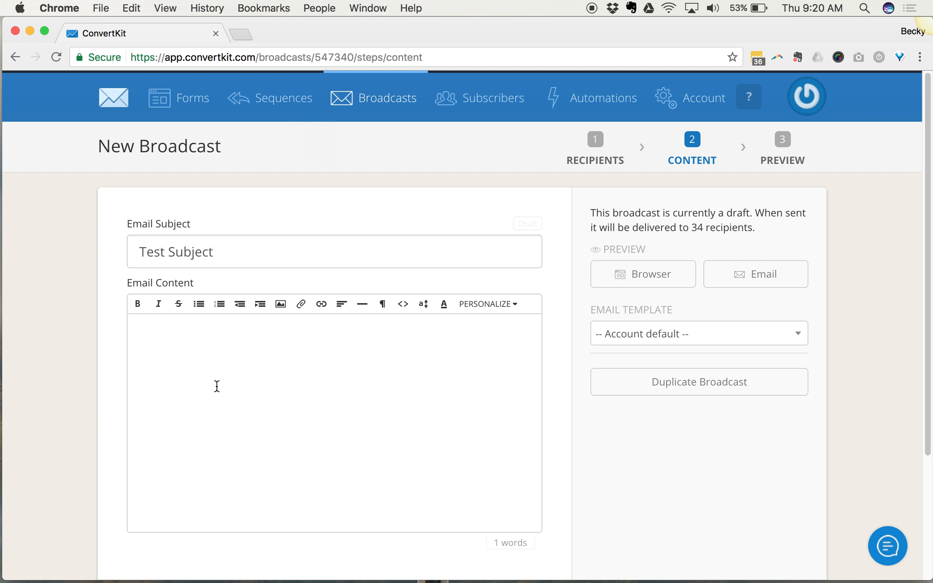
left_click(517, 309)
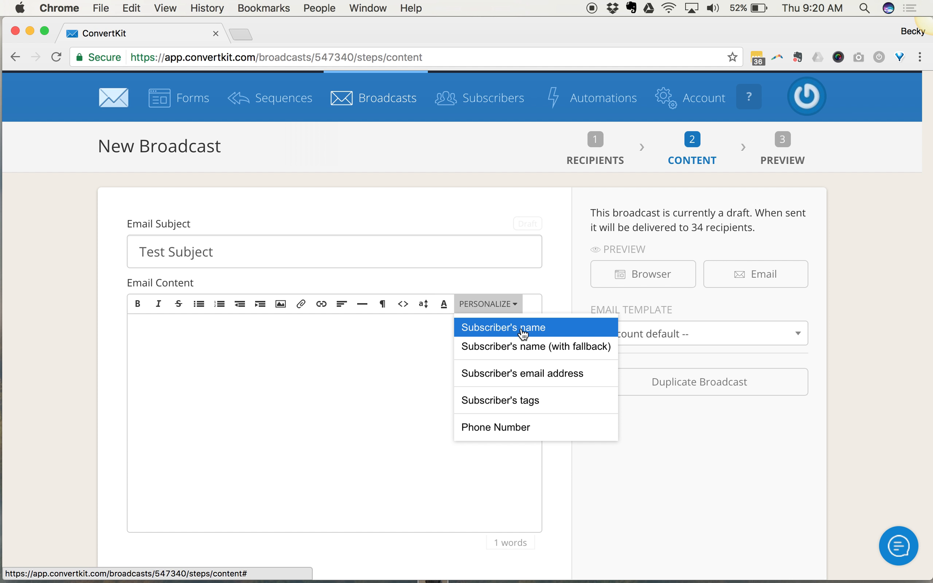
left_click(215, 323)
type("Hi")
left_click(481, 304)
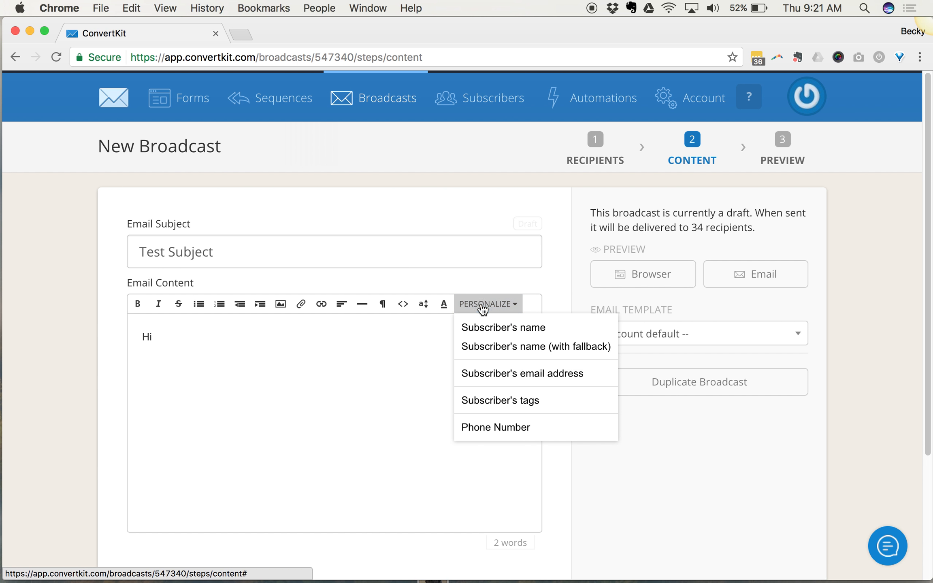
left_click(483, 345)
key("super+a")
key("BackSpace")
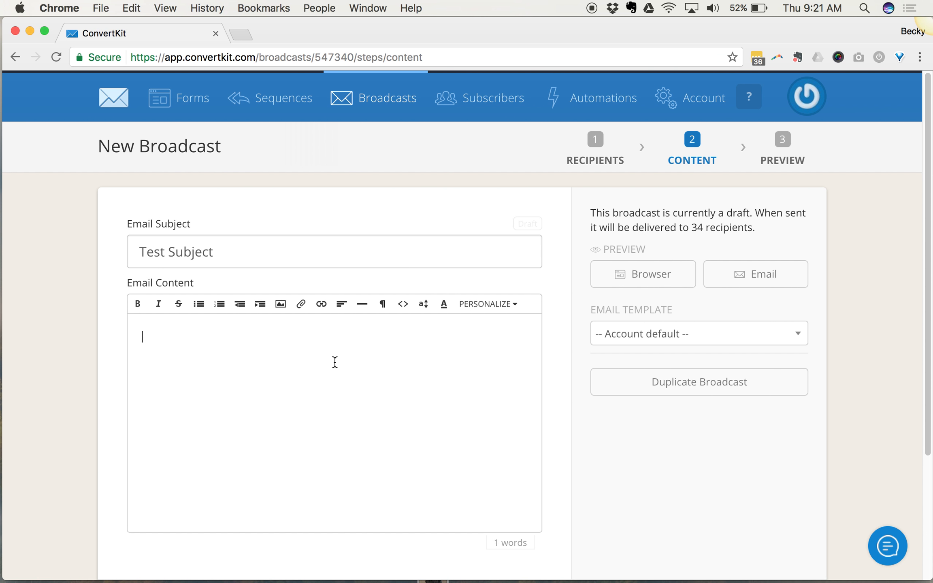
Write a greeting in the email content: "Hi", the subscriber's name personalization without fallback, and a comma.
type("Hi")
left_click(496, 312)
left_click(483, 326)
type(",")
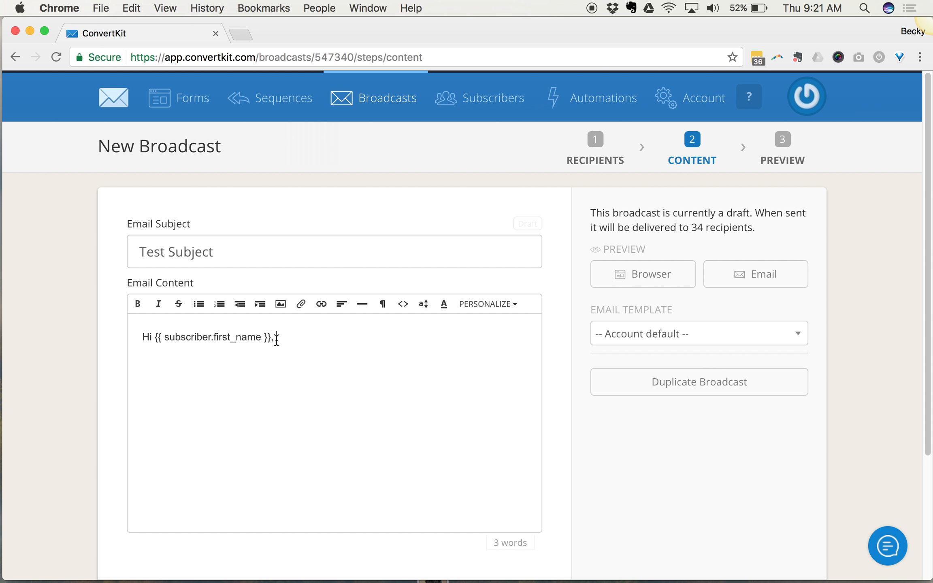
Replace the entire greeting with the "Subscriber's name (with fallback)" personalization.
left_click_drag(272, 336, 152, 336)
key("BackSpace")
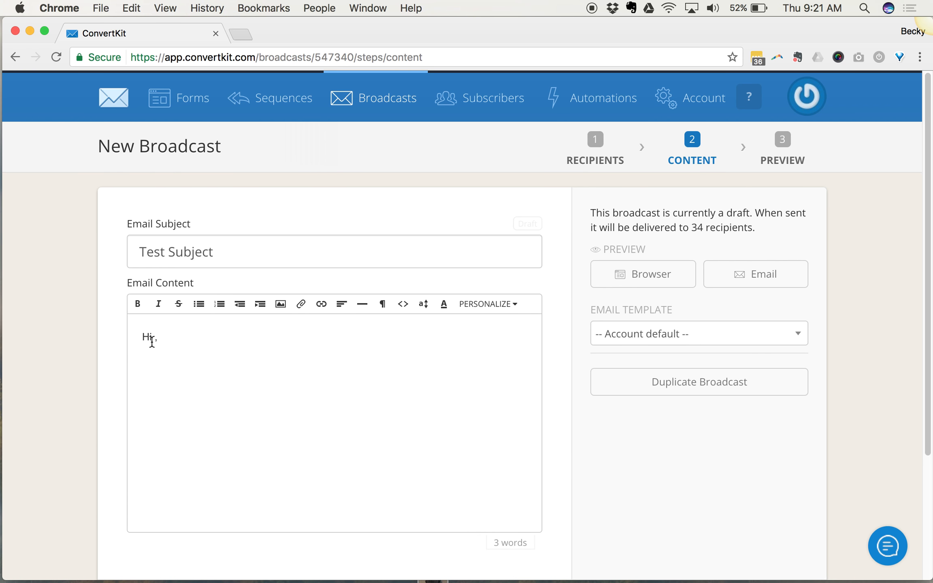
left_click_drag(167, 339, 139, 340)
key("BackSpace")
left_click(501, 304)
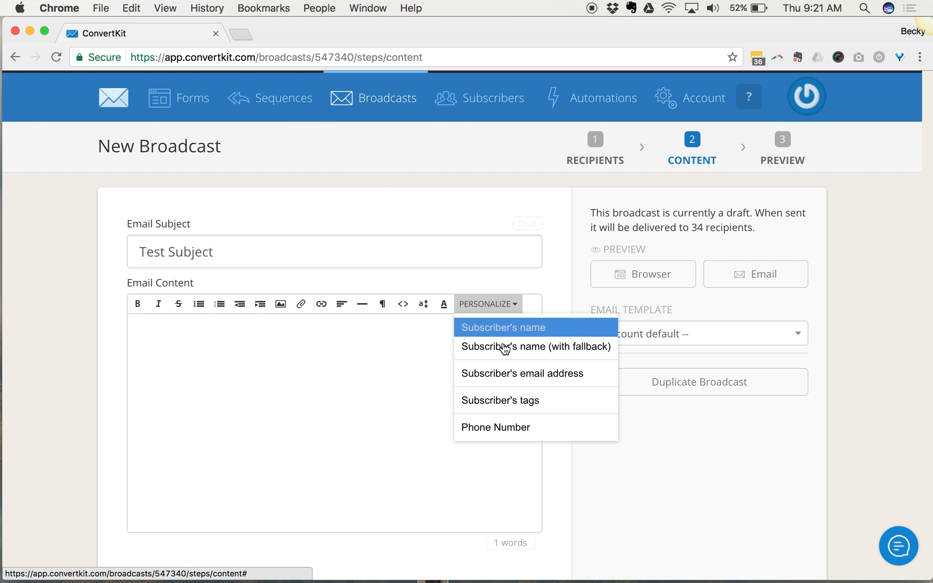
left_click(550, 349)
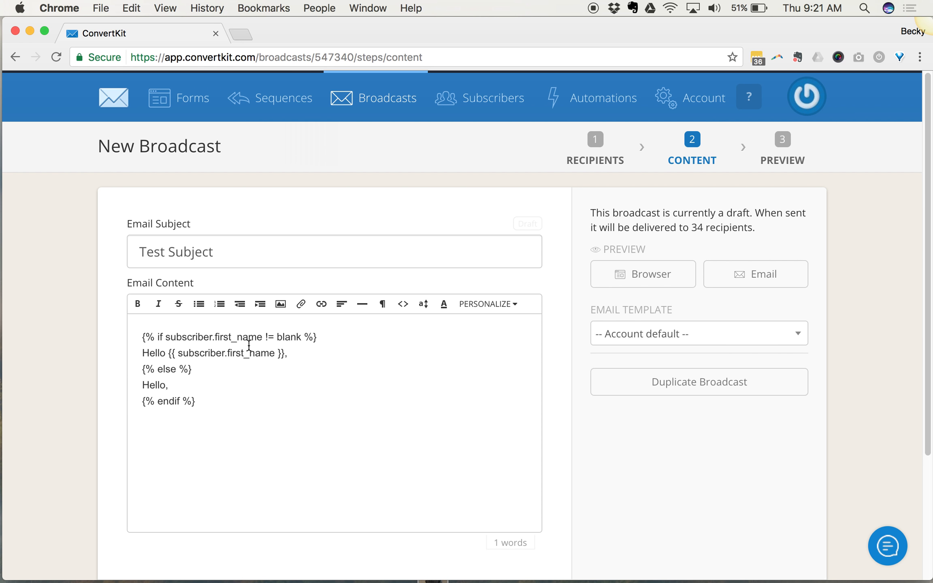
Change the word "Hello" before the subscriber's first name placeholder to "Dear".
left_click_drag(295, 354, 139, 353)
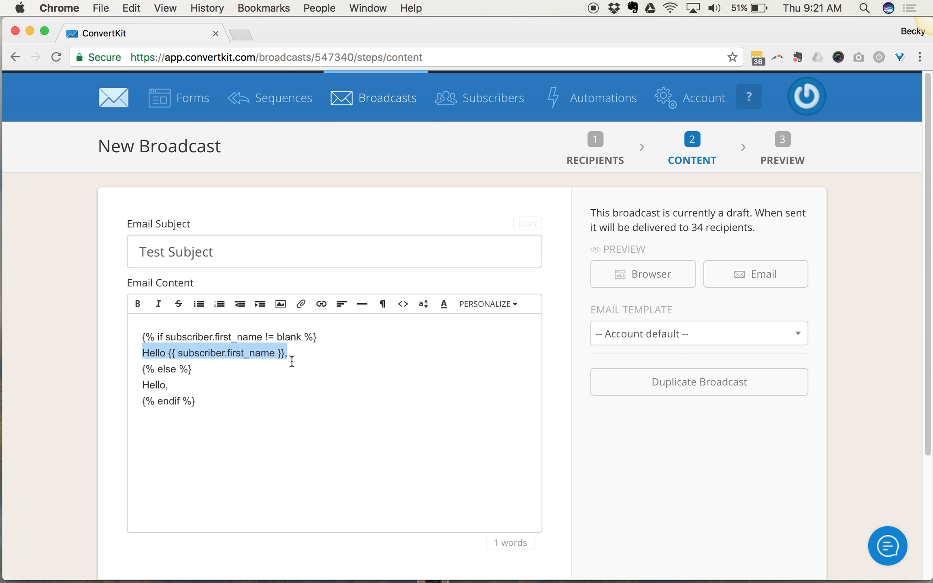
left_click(174, 385)
double_click(160, 352)
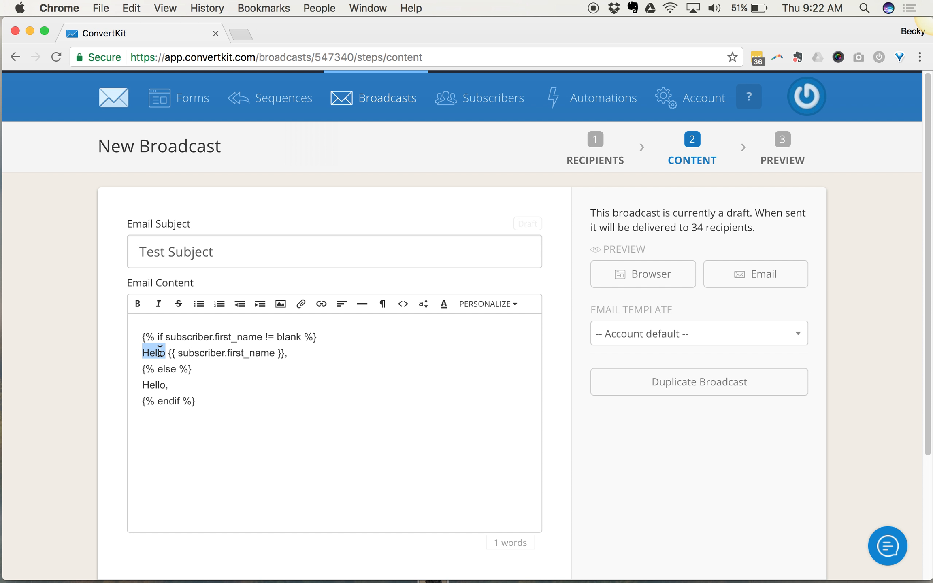
type("Hi")
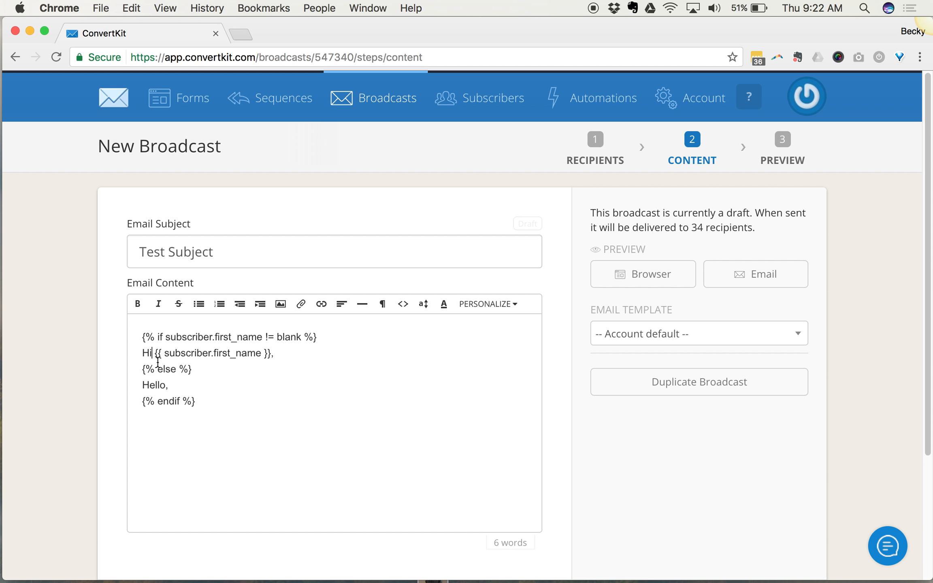
key("BackSpace")
key("BackSpace")
type("Dear")
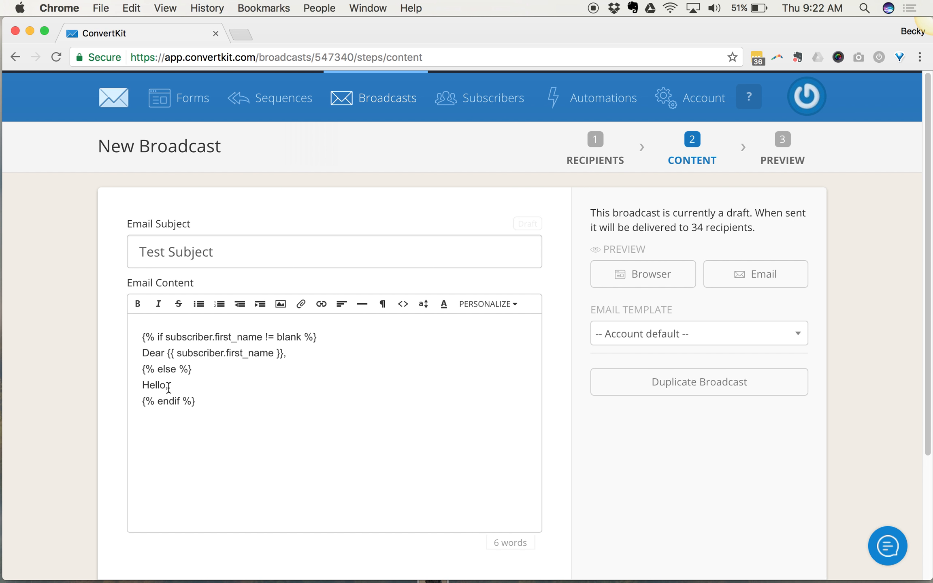
Below the greeting code, add the paragraphs "Text of email" and "Sign off!".
left_click(195, 399)
key("Return")
type("Text of email")
key("Return")
type("Sigh of")
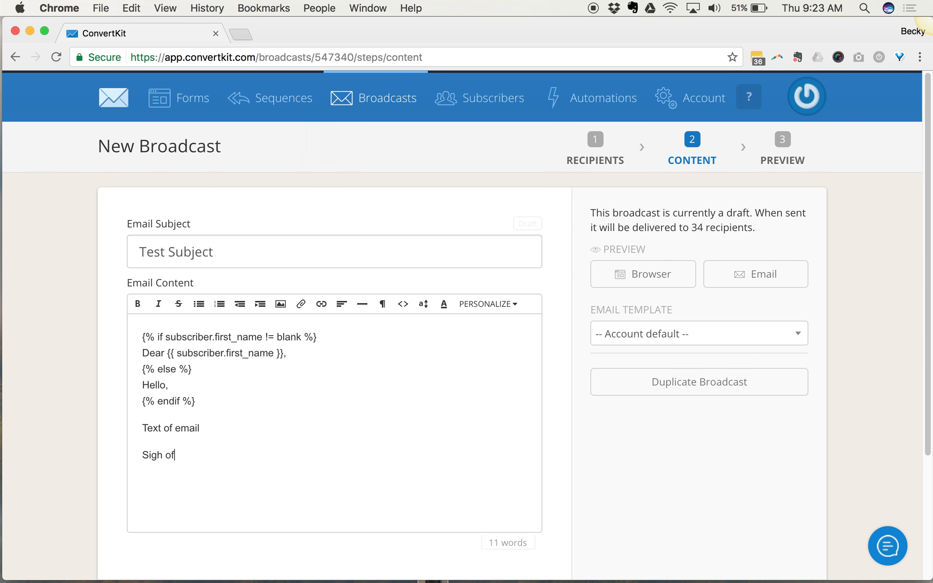
type("f!")
left_click(166, 450)
key("BackSpace")
type("n")
Insert the image download.png from the Desktop on a new line between "Text of email" and "Sign off!".
left_click(227, 429)
key("Return")
key("Return")
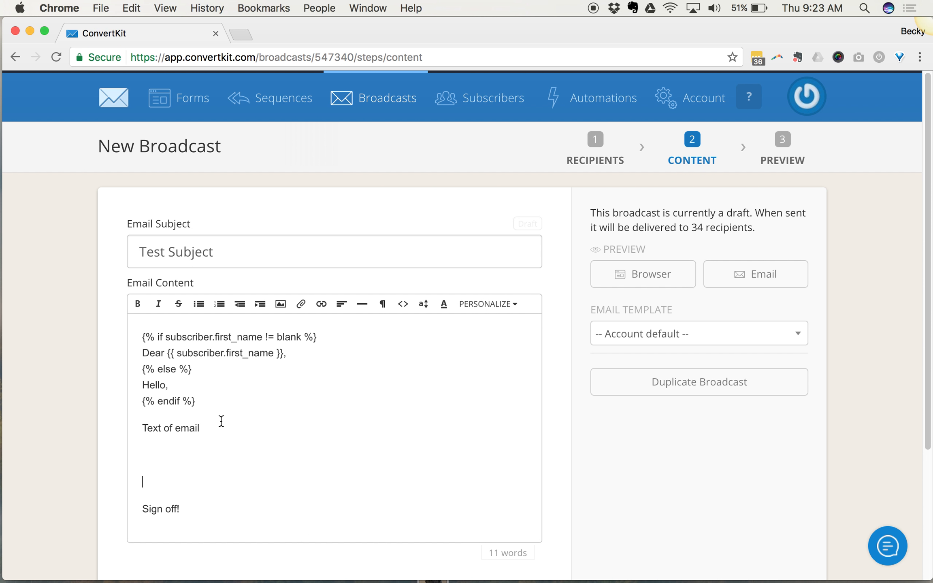
key("BackSpace")
left_click(280, 303)
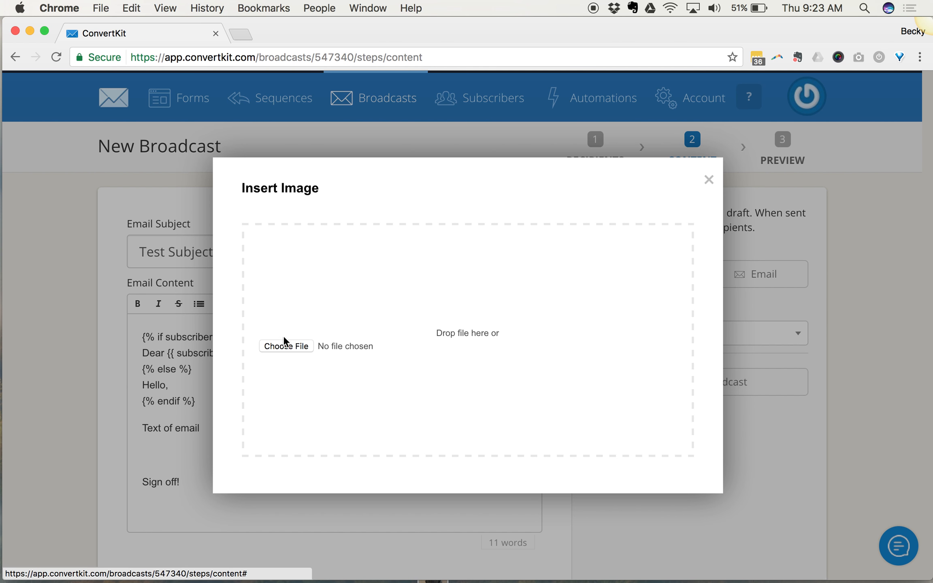
left_click(284, 343)
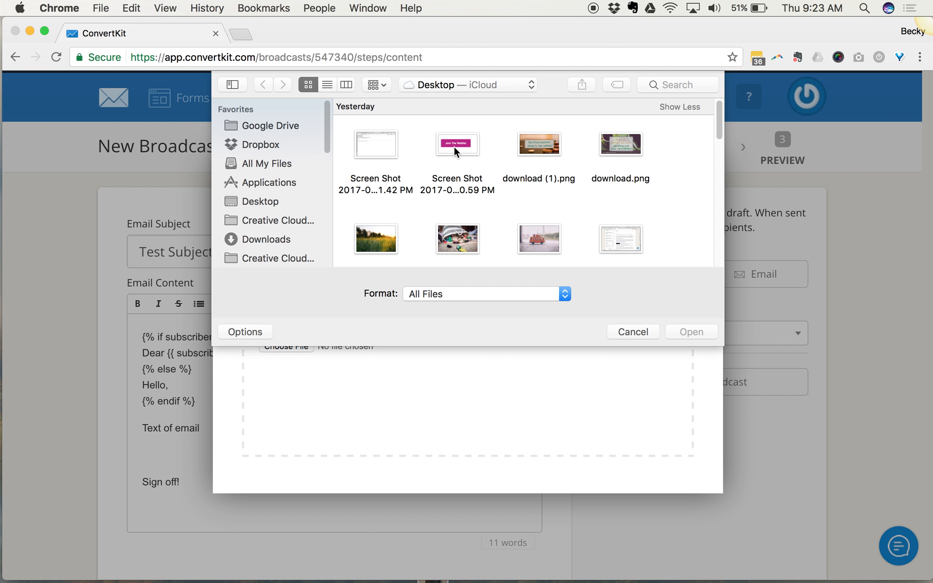
left_click(618, 147)
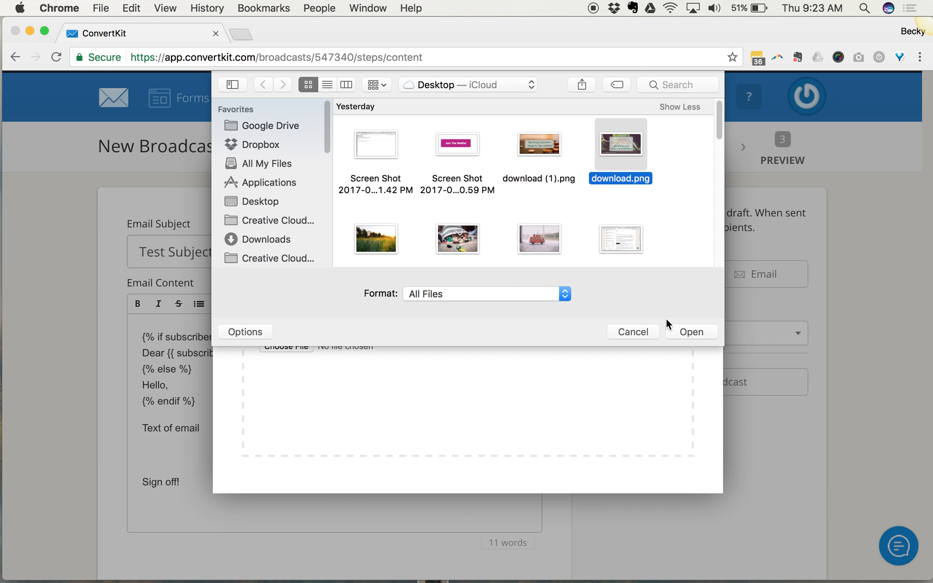
left_click(678, 329)
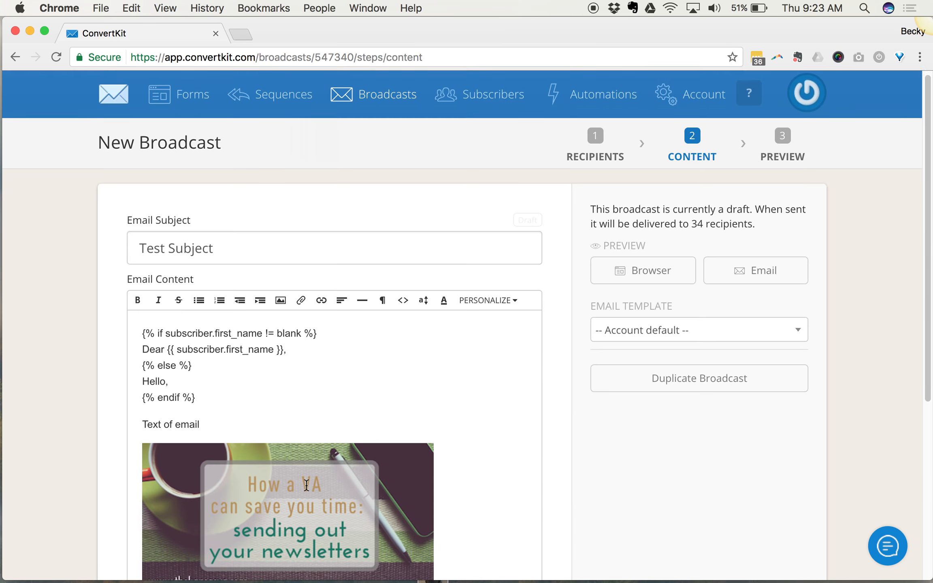
Shrink the inserted image in the email body proportionally to about 278 by 139 px.
scroll(307, 485, "down", 5)
left_click(293, 391)
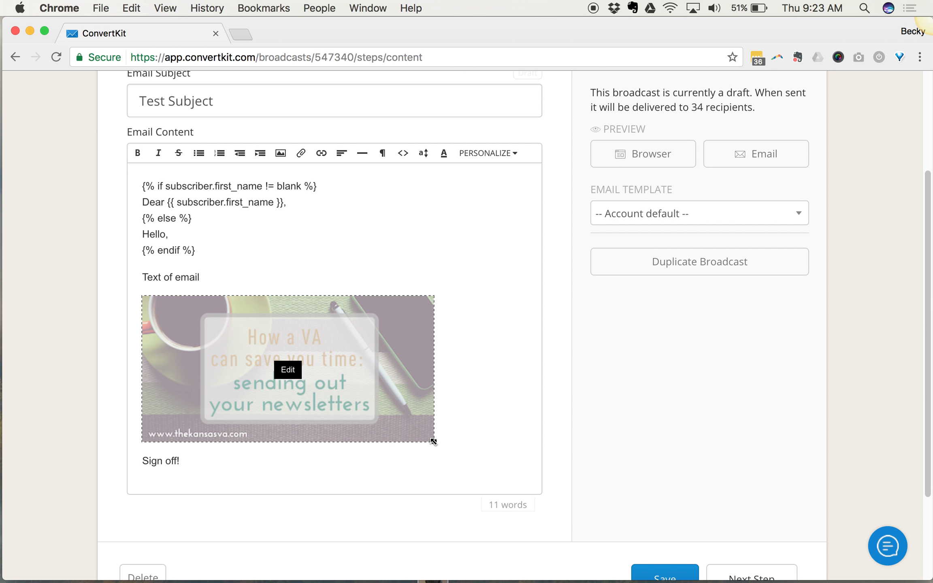
left_click_drag(433, 442, 369, 399)
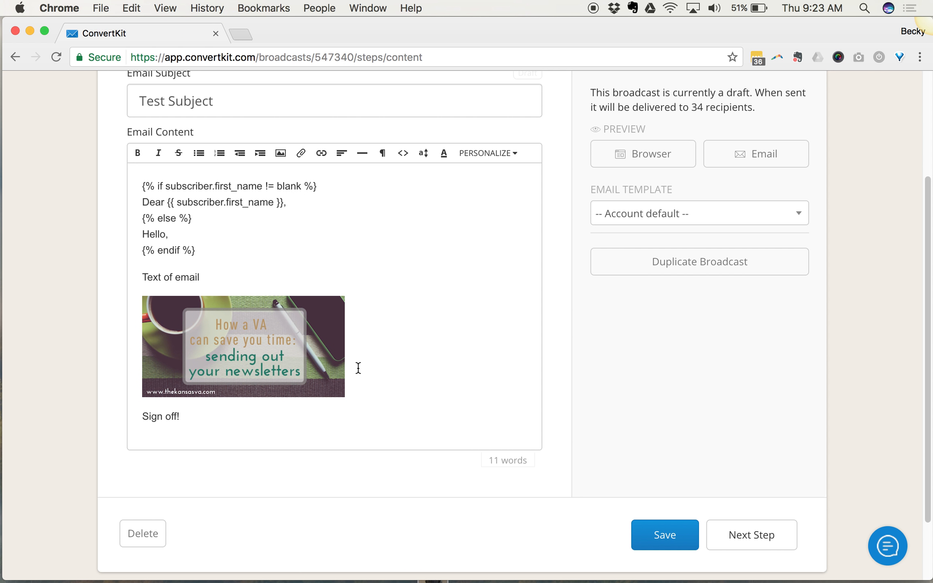
Set the image's position to Center in its edit settings and save the change.
left_click(289, 306)
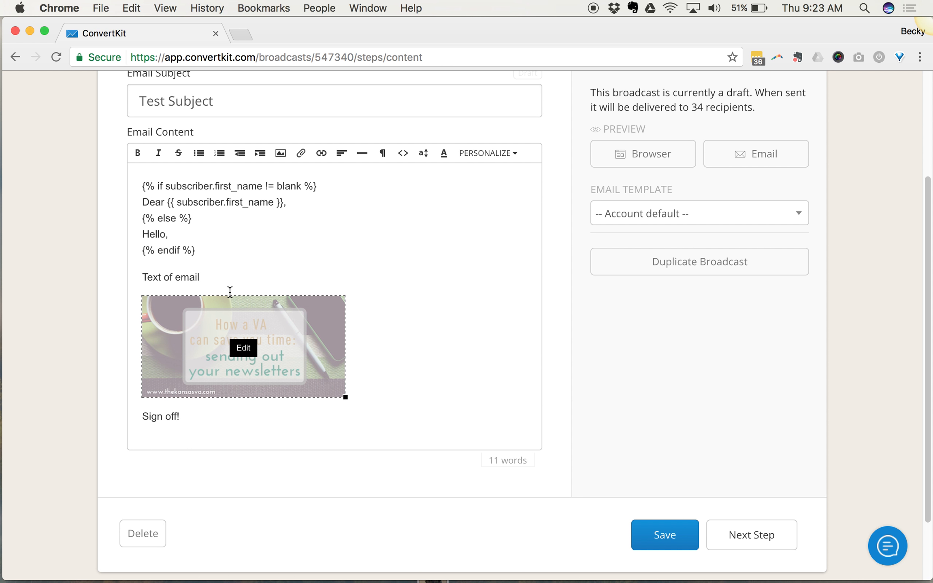
left_click(241, 351)
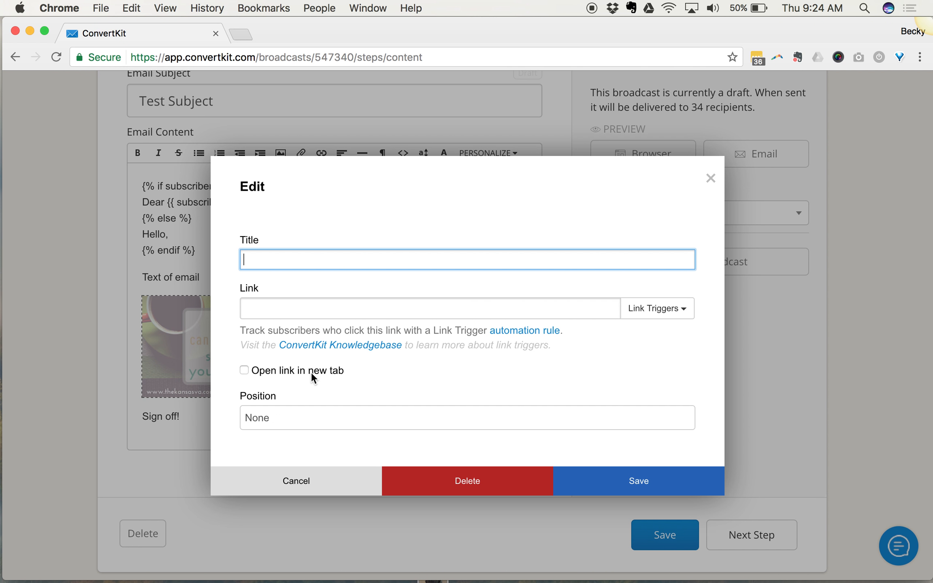
left_click(290, 417)
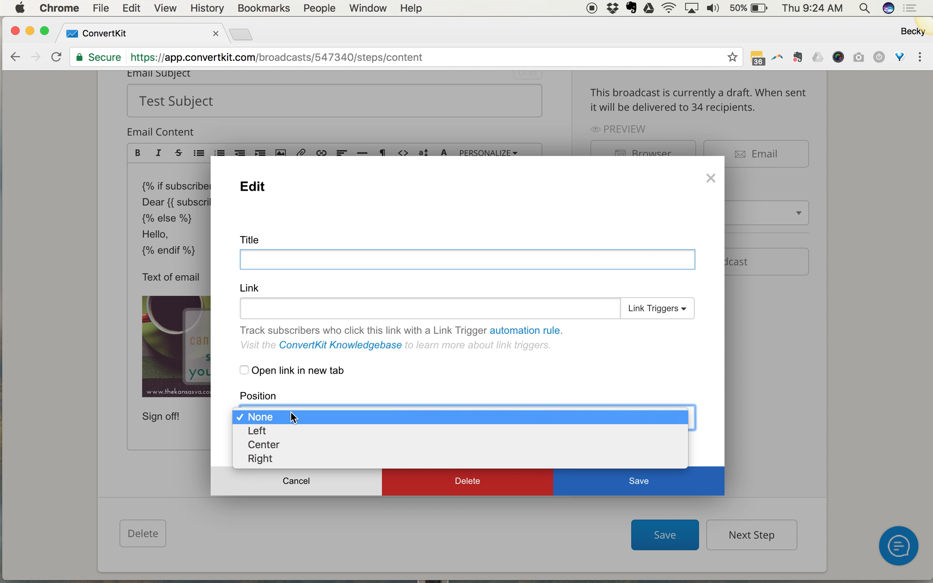
left_click(294, 445)
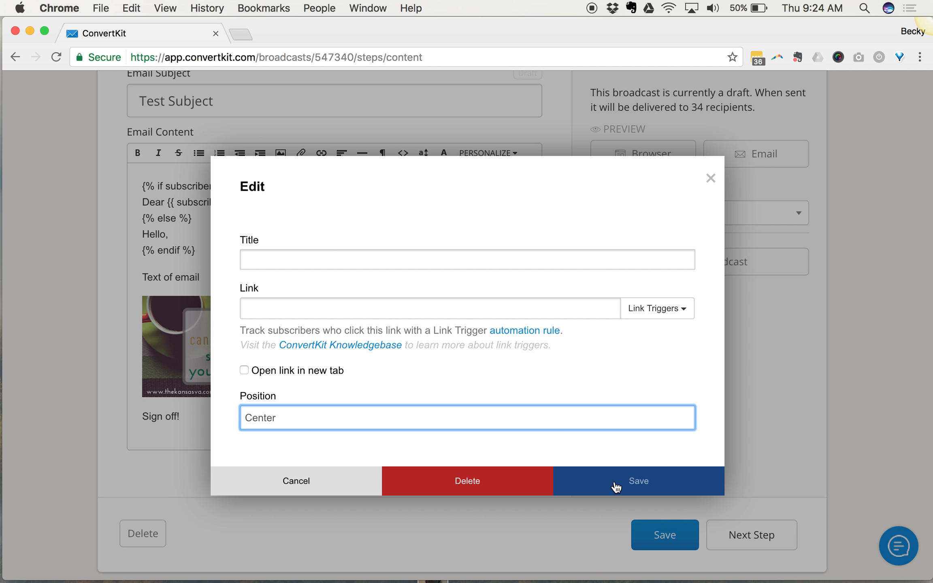
left_click(616, 486)
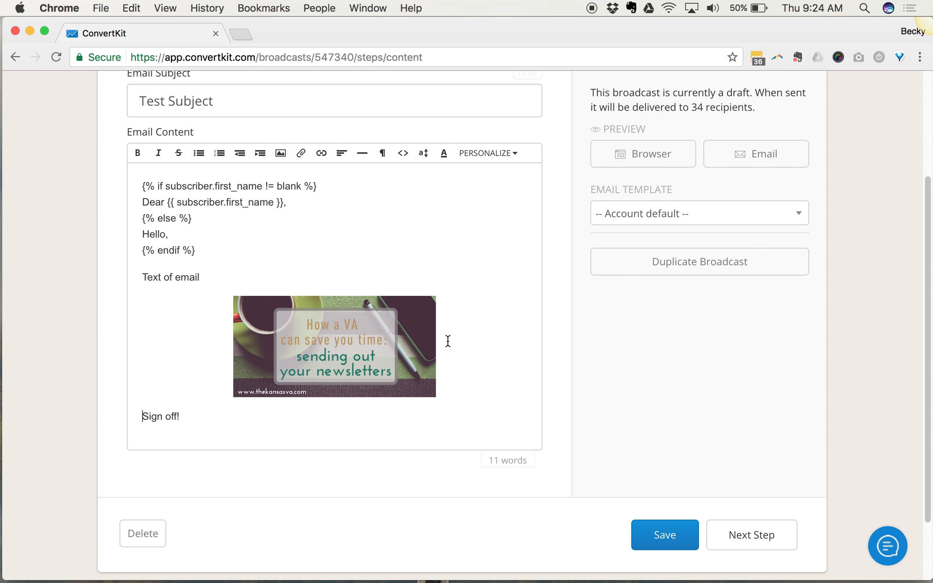
Turn the line "Text of email" into a file link to download.png uploaded from the Desktop.
left_click(144, 277)
left_click_drag(143, 277, 204, 275)
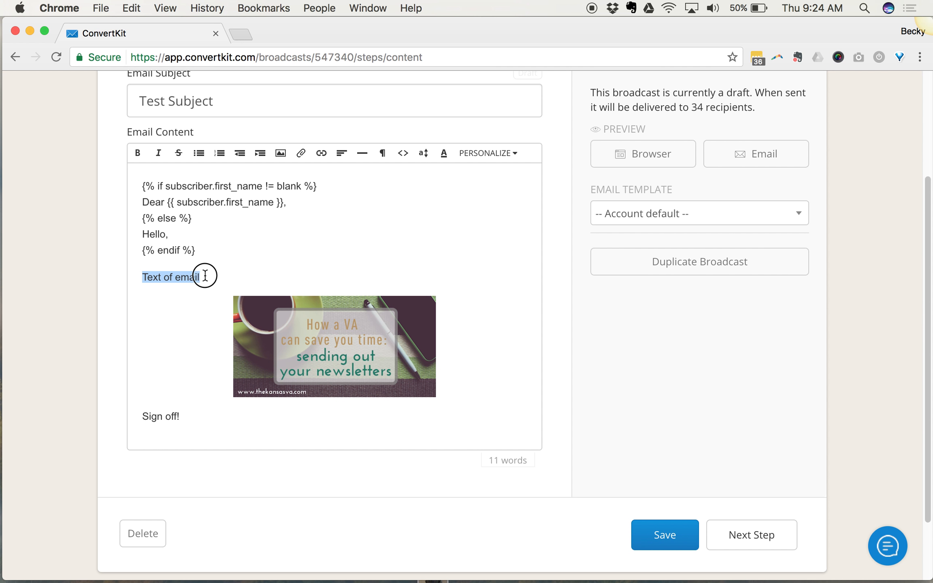
left_click(308, 161)
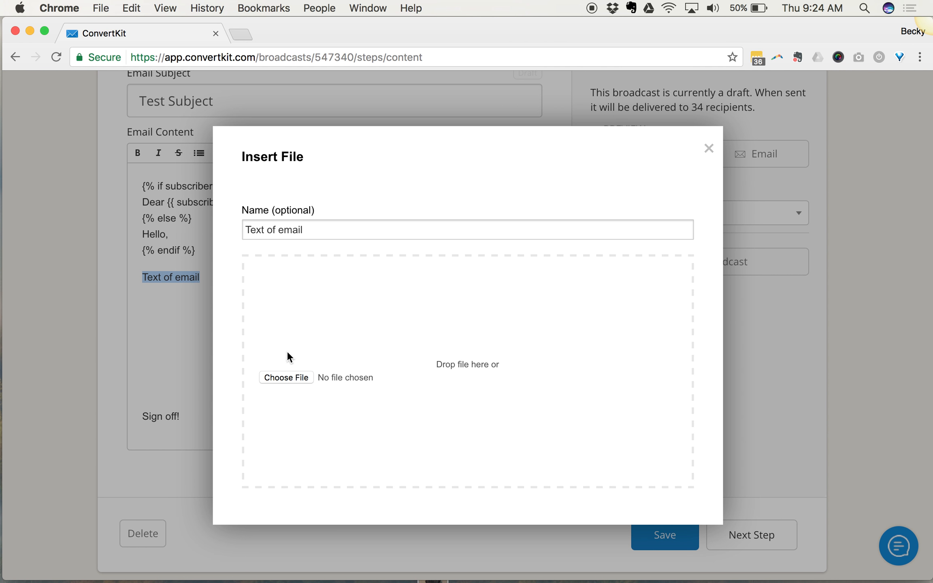
left_click(287, 377)
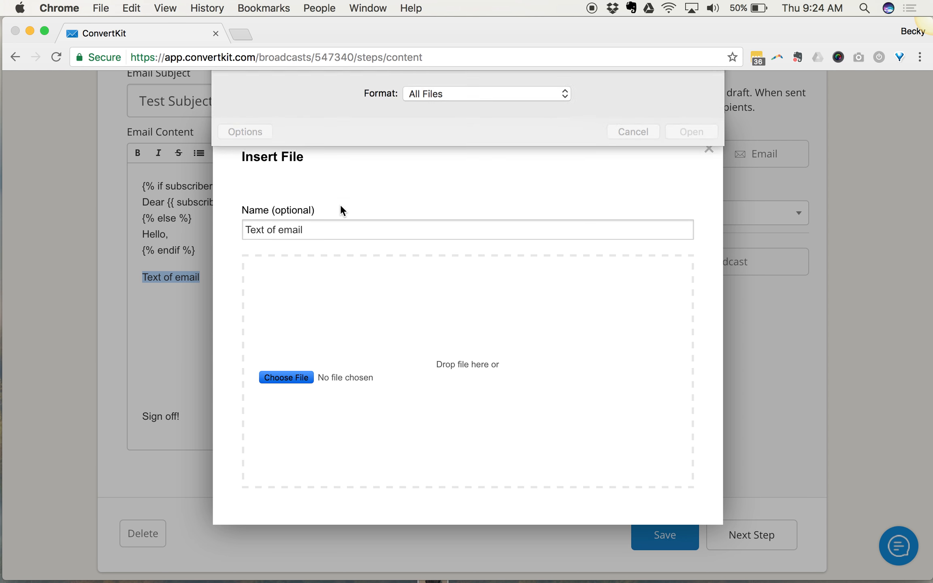
left_click(606, 142)
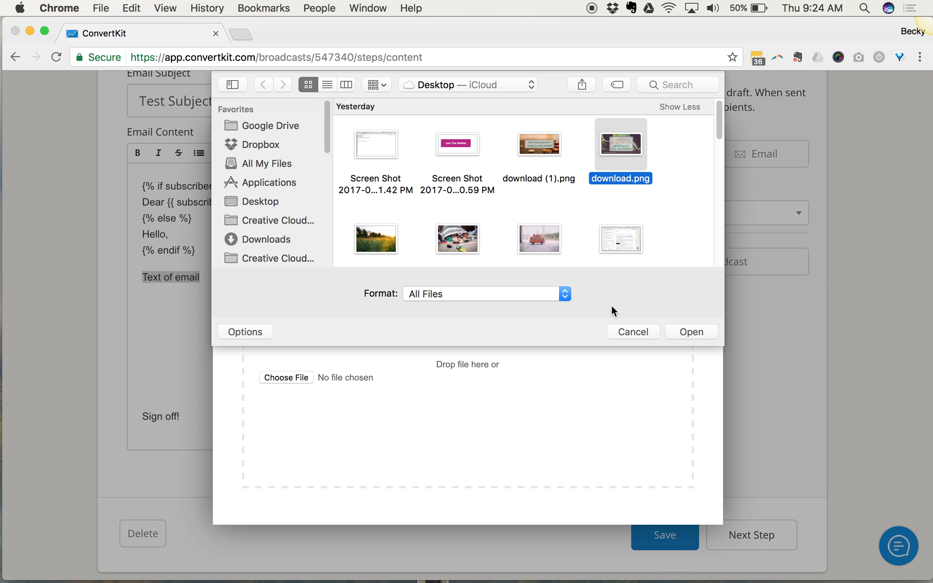
left_click(673, 333)
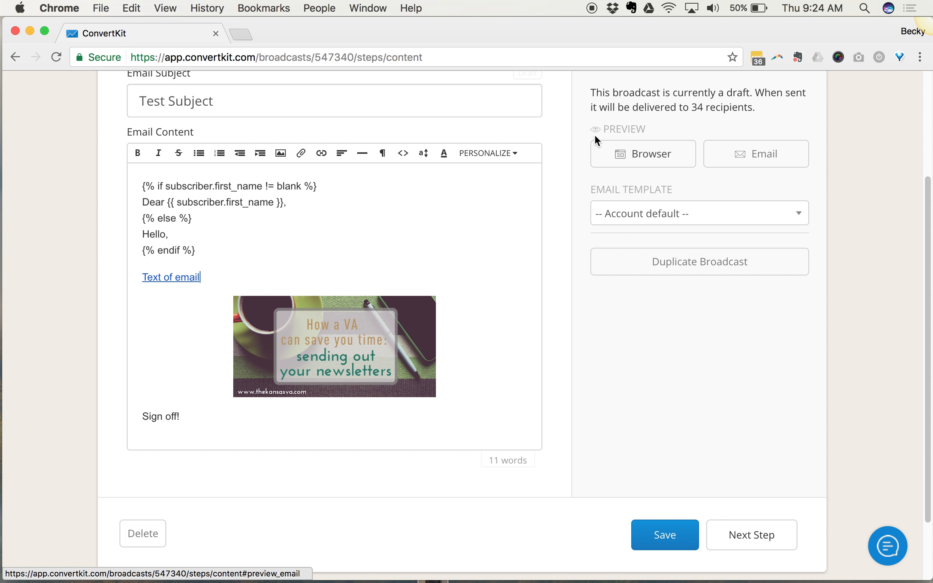
Preview the broadcast in the browser, test the "Text of email" link, close the preview and return to the editor.
left_click(613, 150)
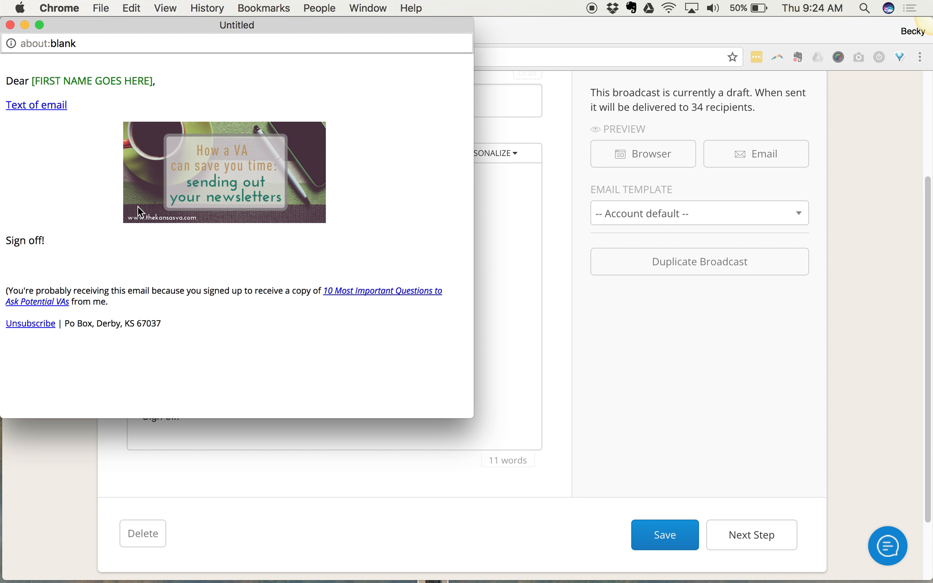
left_click(46, 101)
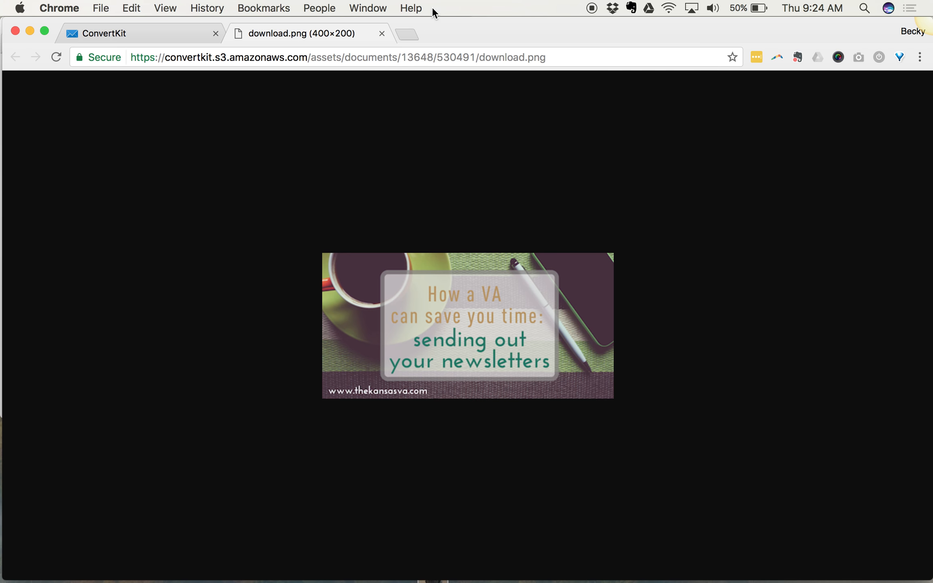
left_click_drag(439, 25, 478, 32)
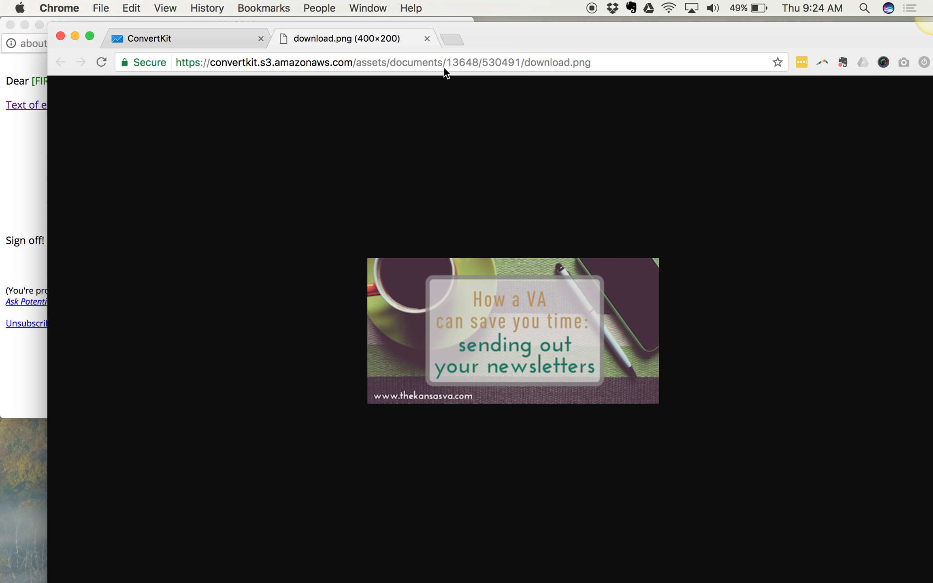
left_click(6, 202)
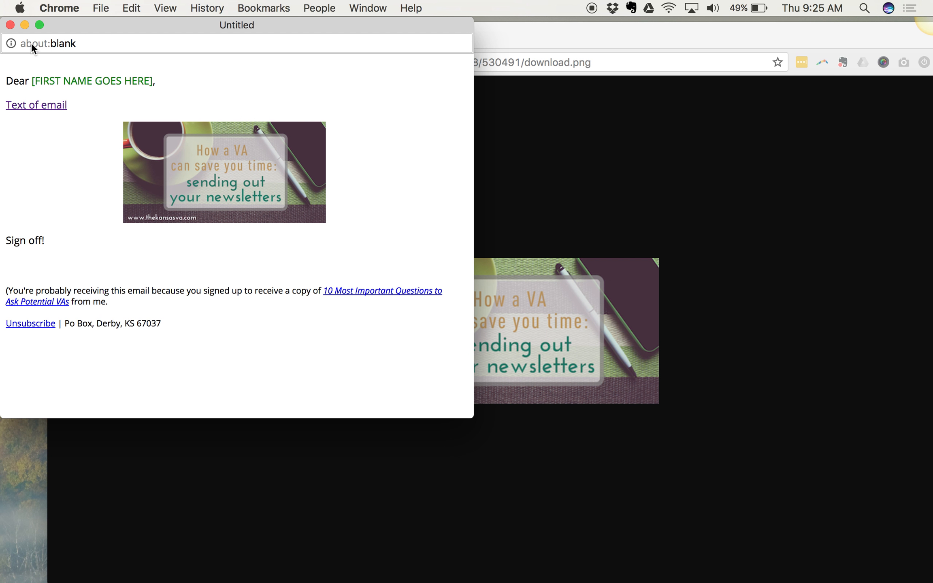
left_click(10, 25)
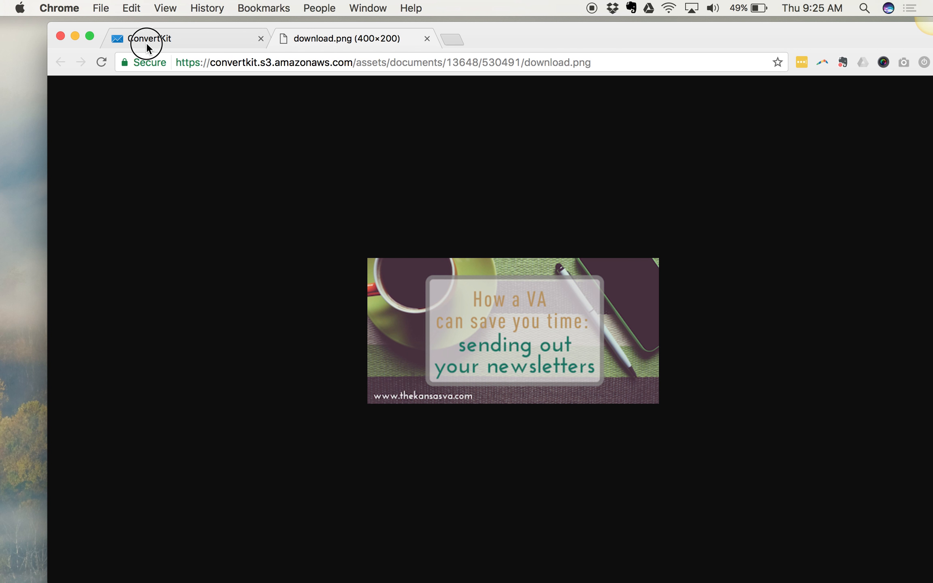
left_click(147, 48)
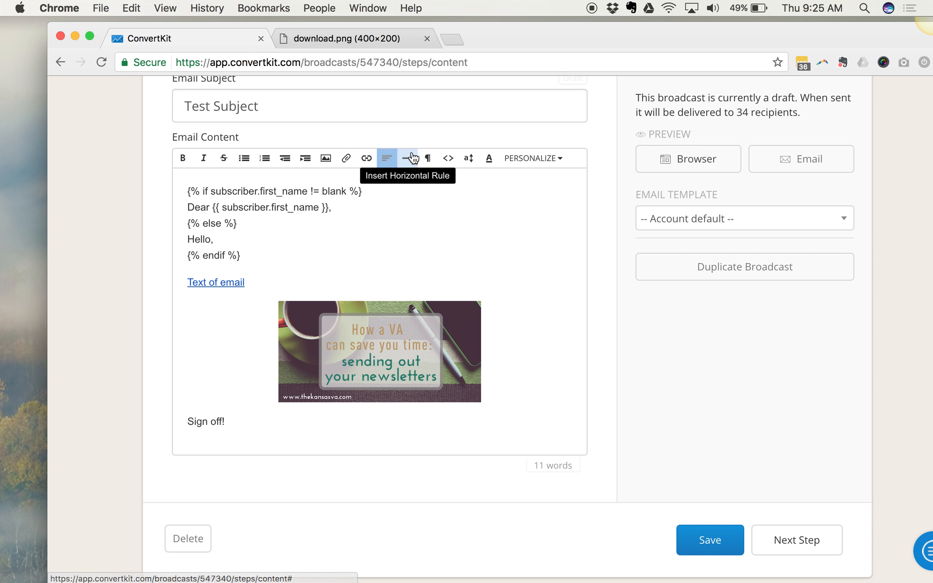
Apply the Header 1 format to the selection spanning the "Text of email" link and the image below it.
left_click(428, 159)
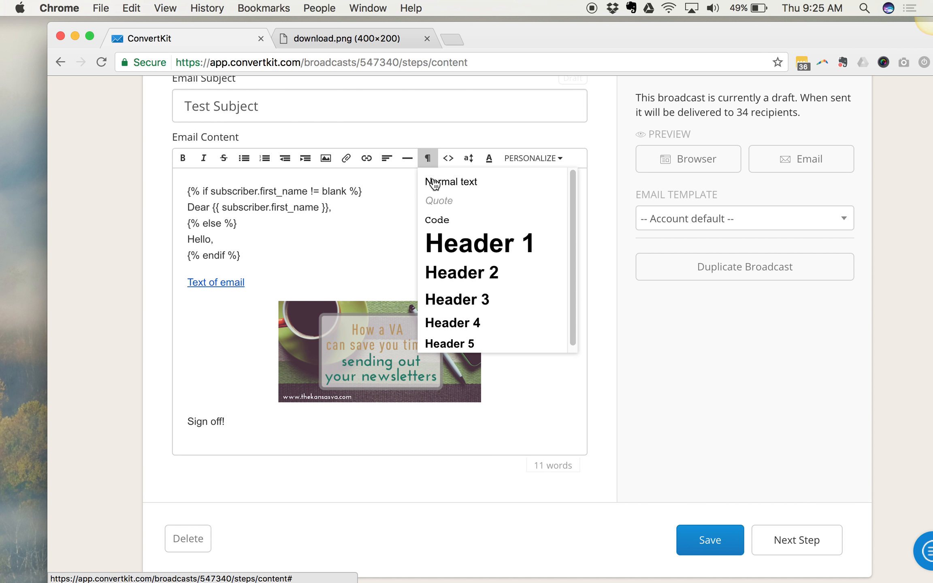
scroll(456, 297, "down", 1)
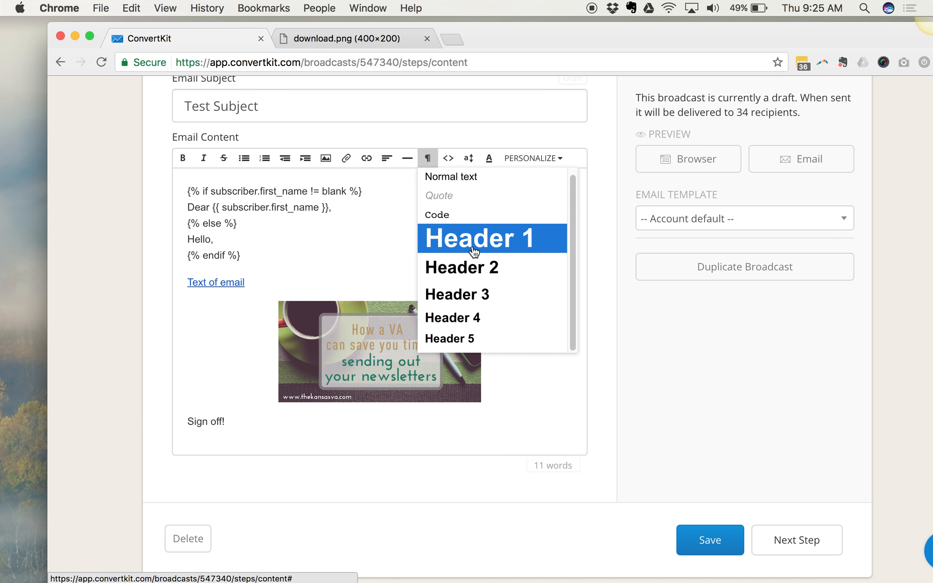
left_click_drag(256, 279, 173, 279)
left_click(428, 160)
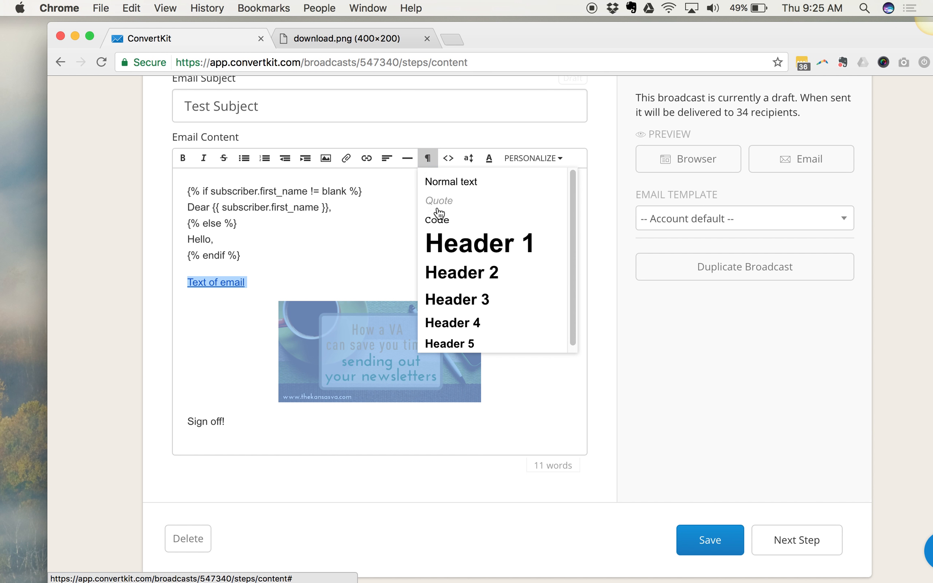
left_click(442, 243)
Add the word "Text" after the "Text of email" link and format that line as Header 1.
left_click(295, 278)
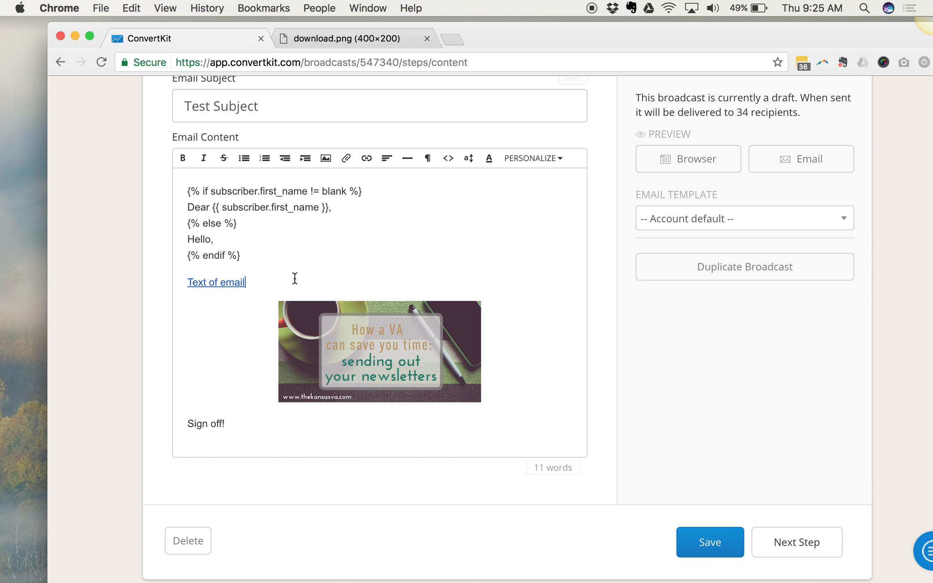
type("Text")
left_click(254, 286)
double_click(254, 286)
left_click(427, 158)
left_click(431, 238)
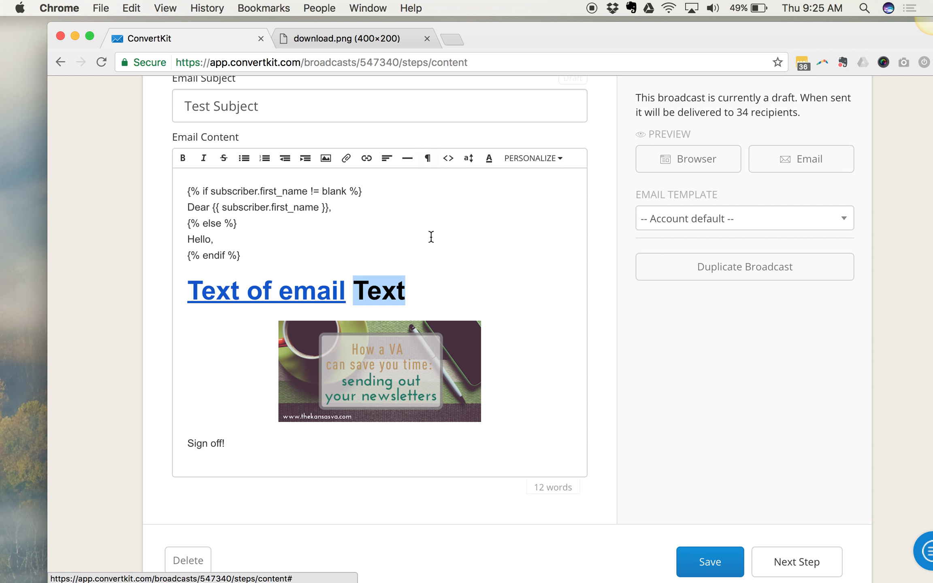
left_click(415, 296)
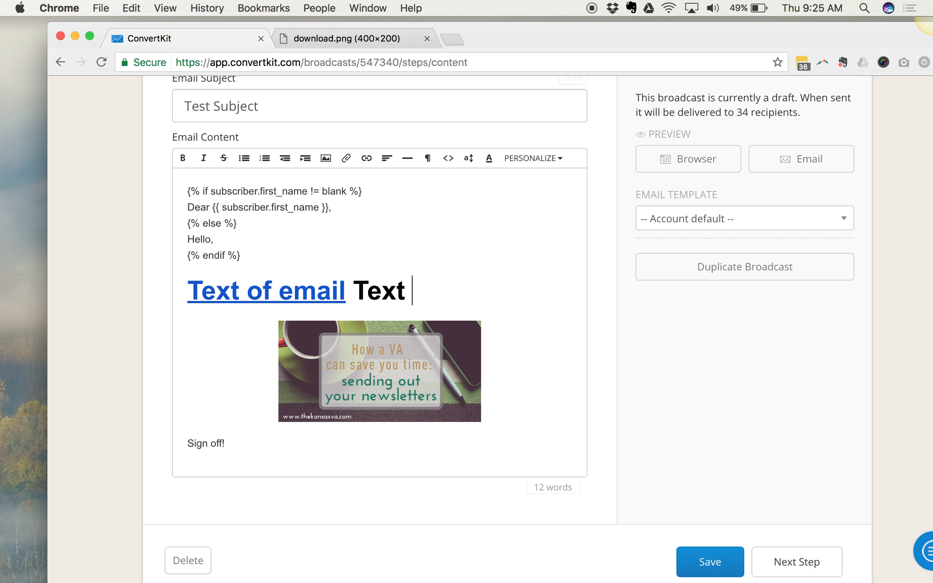
Check the Header 1 line in the browser preview of the broadcast and go back to the editor.
left_click(662, 153)
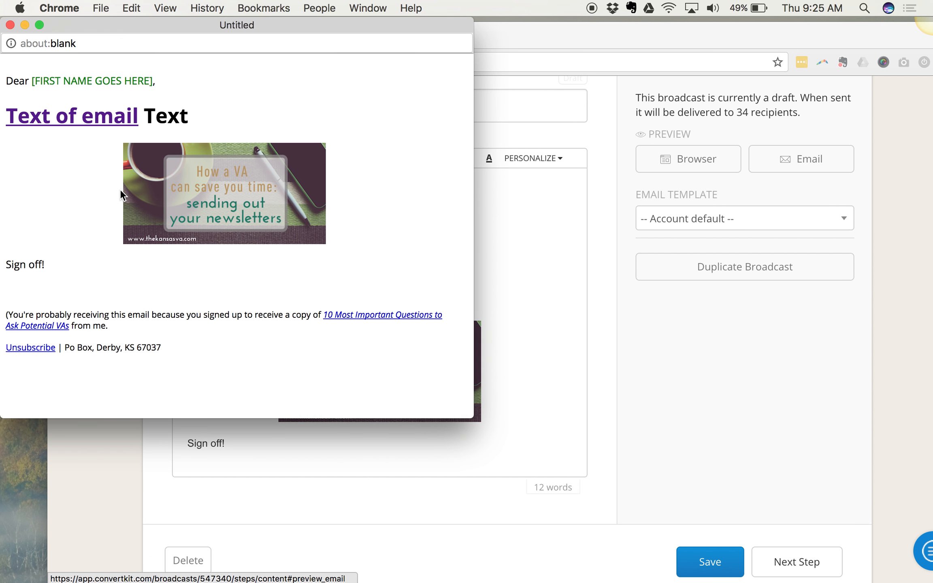
left_click(522, 296)
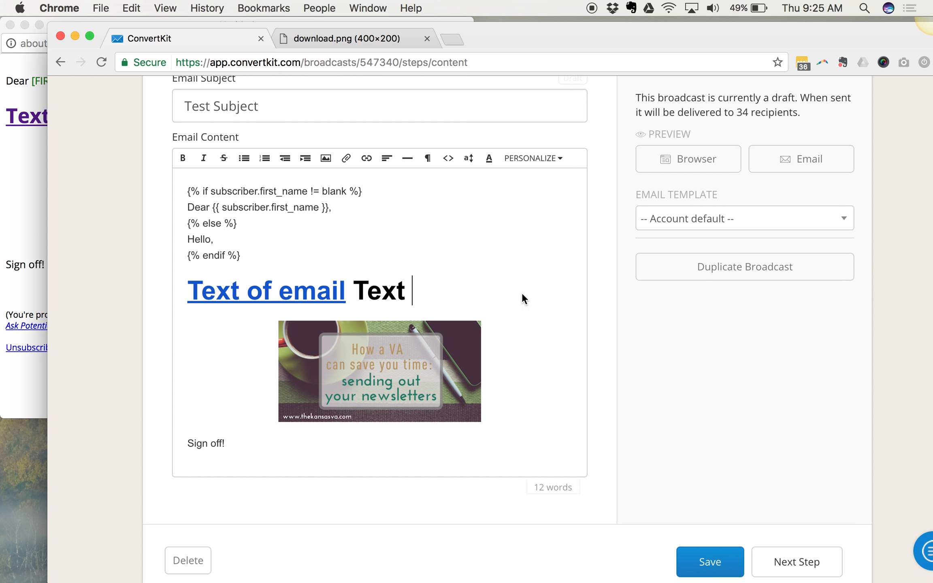
left_click_drag(418, 297, 353, 288)
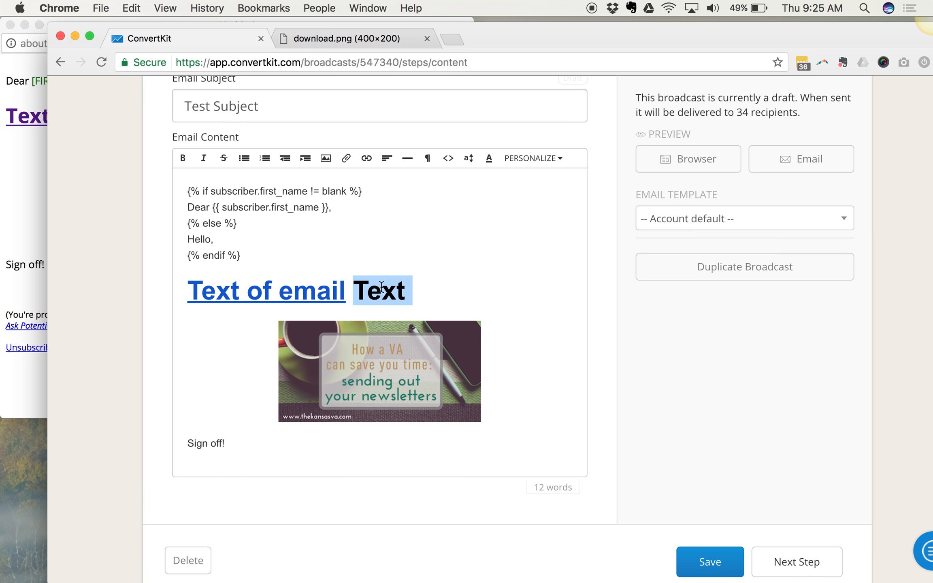
left_click(489, 158)
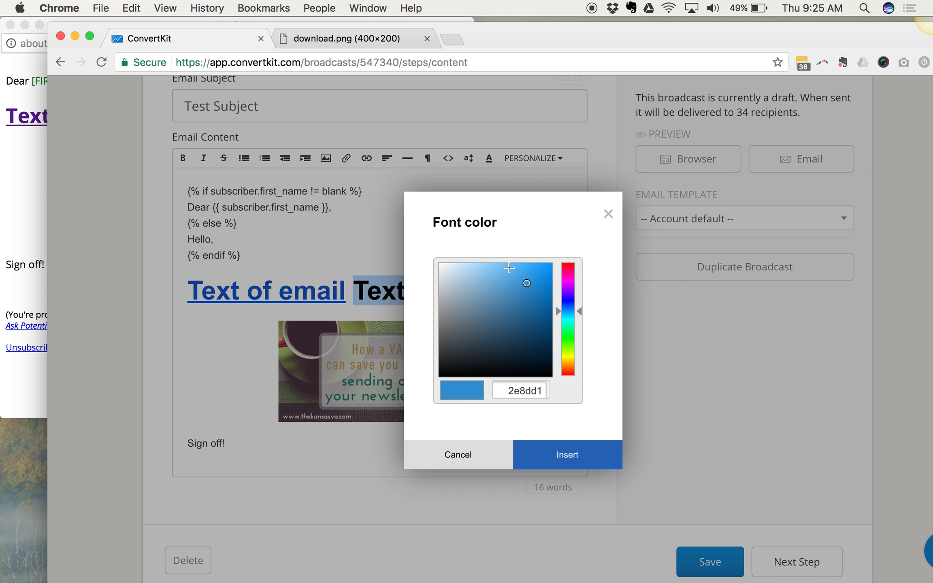
left_click(544, 269)
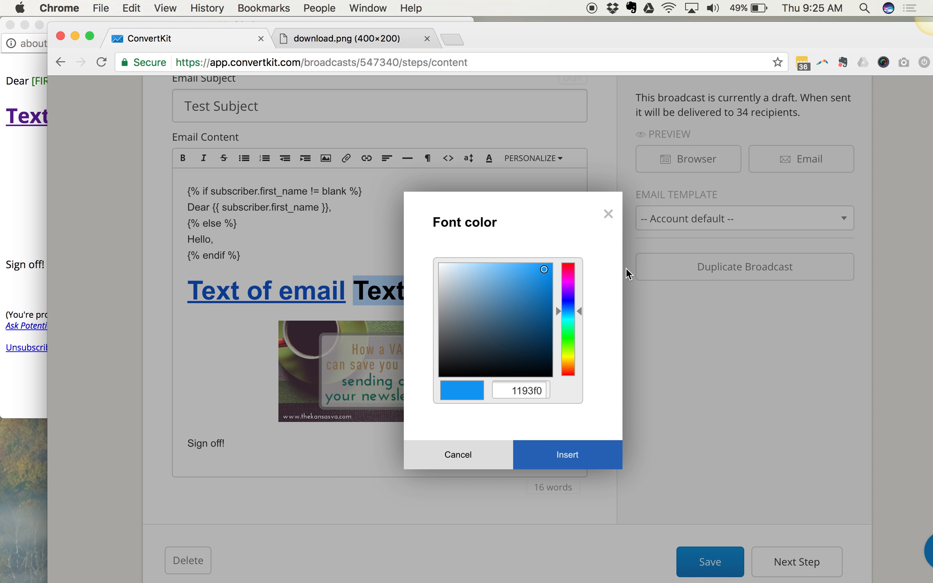
left_click(608, 215)
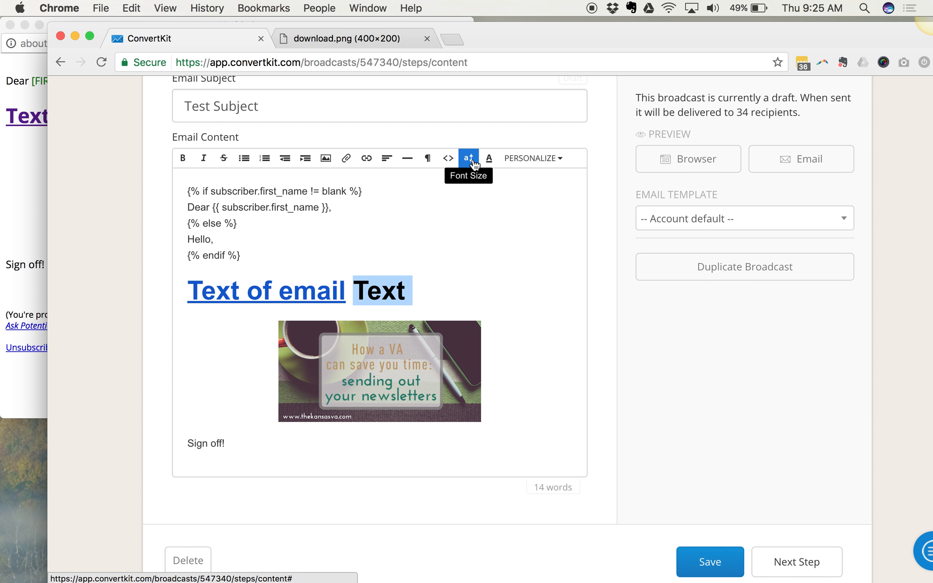
left_click(454, 204)
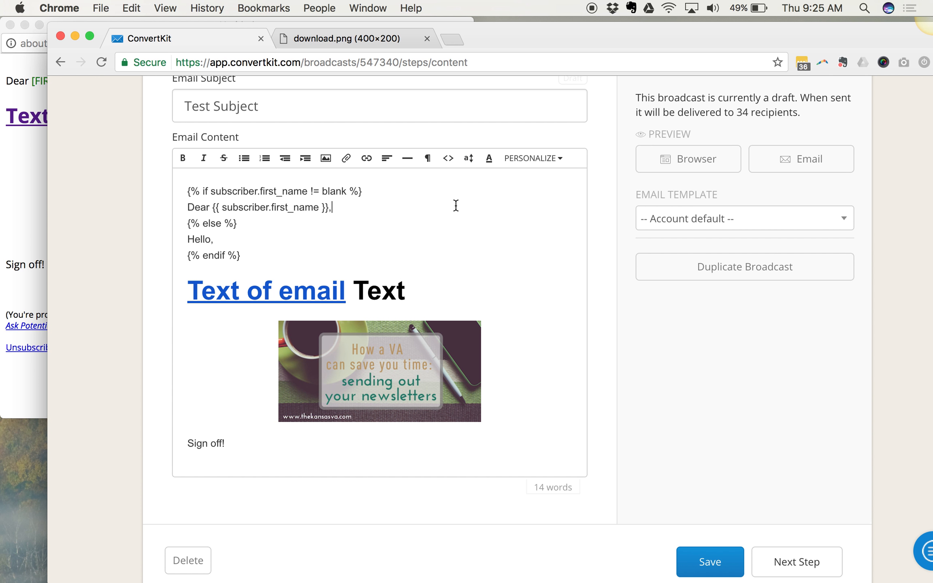
Examine the HTML source of the email content and return to the visual editor.
left_click(447, 158)
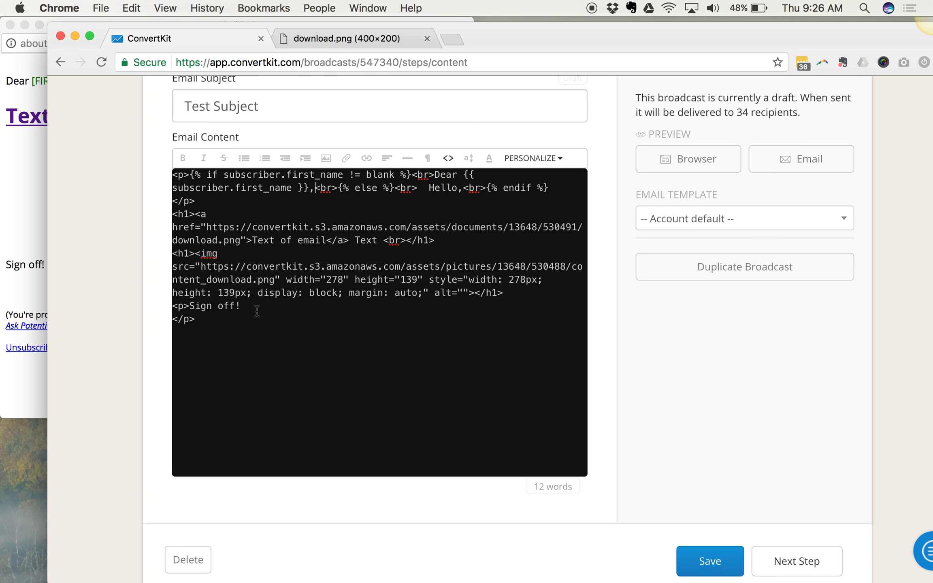
left_click(448, 161)
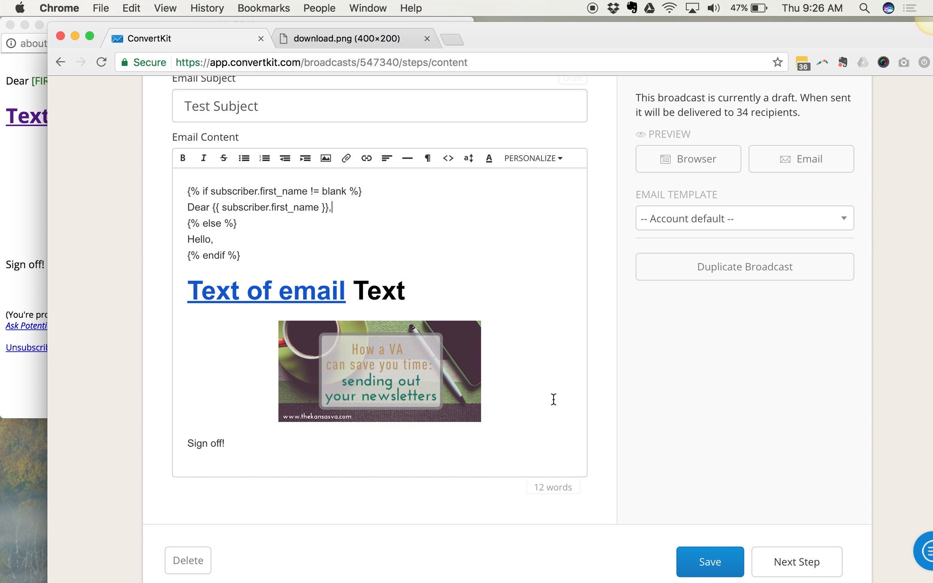
Save the broadcast draft.
left_click(700, 552)
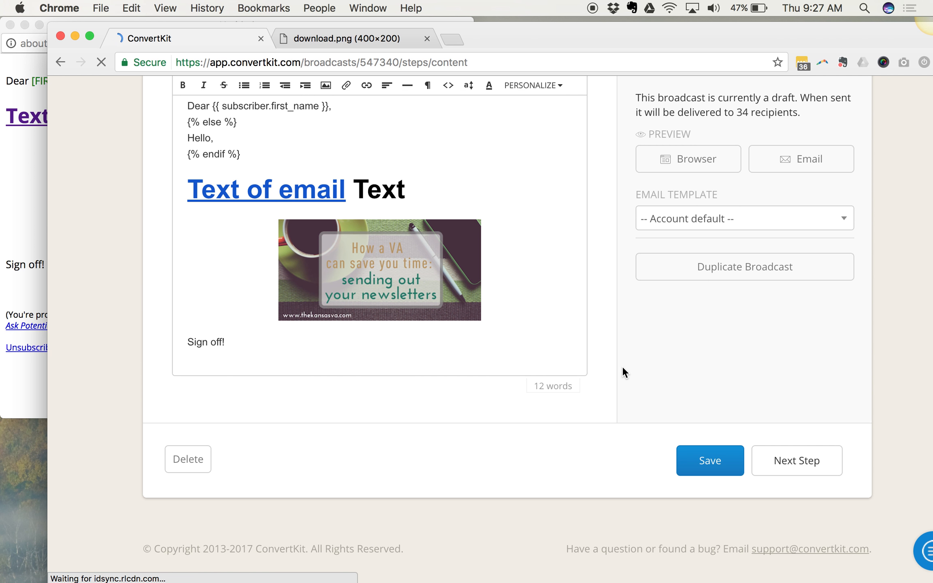
scroll(738, 465, "down", 3)
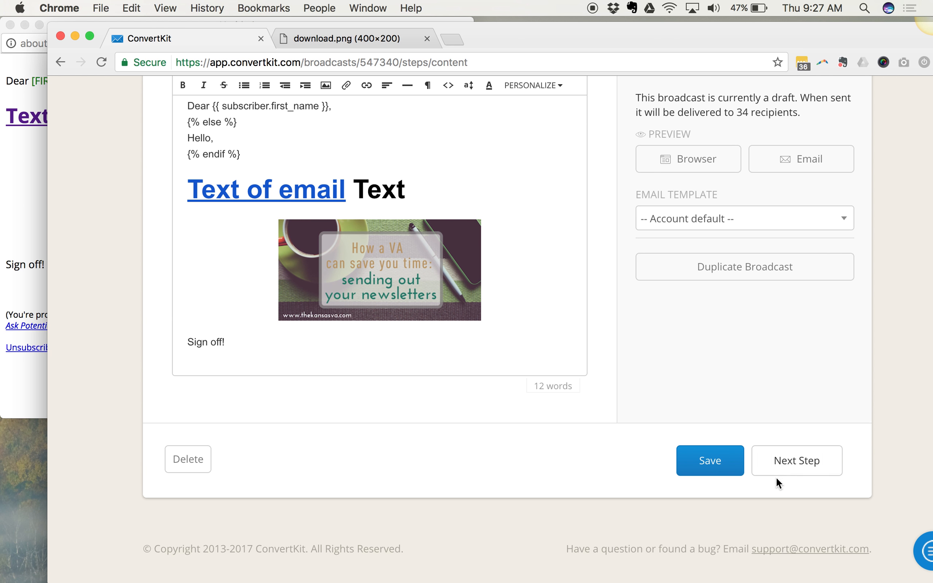
Continue from the email content to the preview step of the broadcast.
left_click(783, 471)
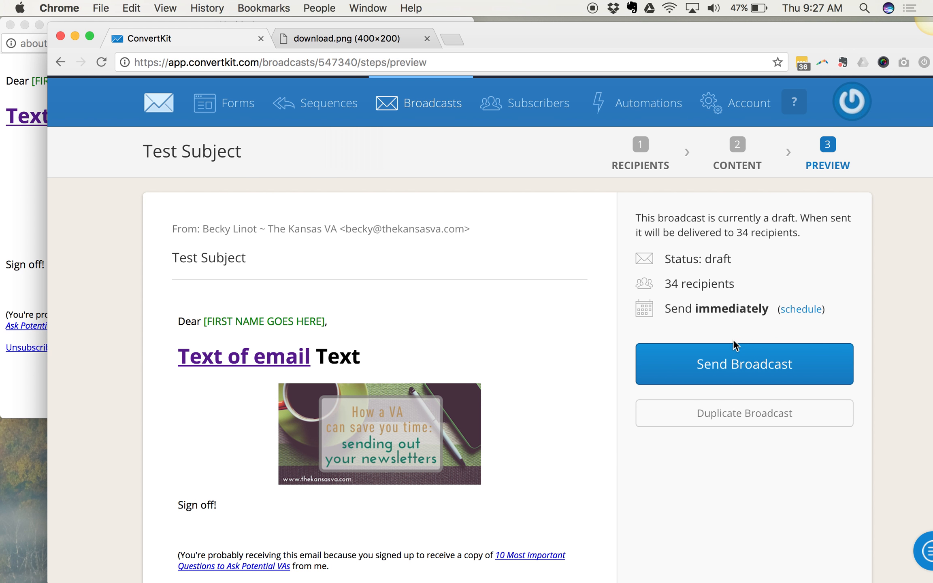
Try scheduling the broadcast for April 28, 2017 at 2:00 AM and unschedule it again.
left_click(801, 318)
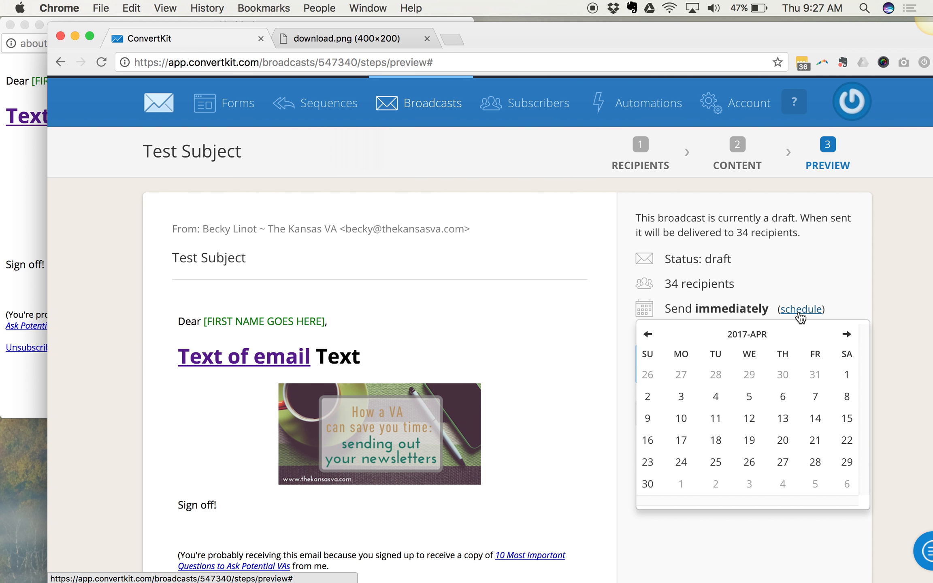
left_click(811, 460)
left_click(763, 371)
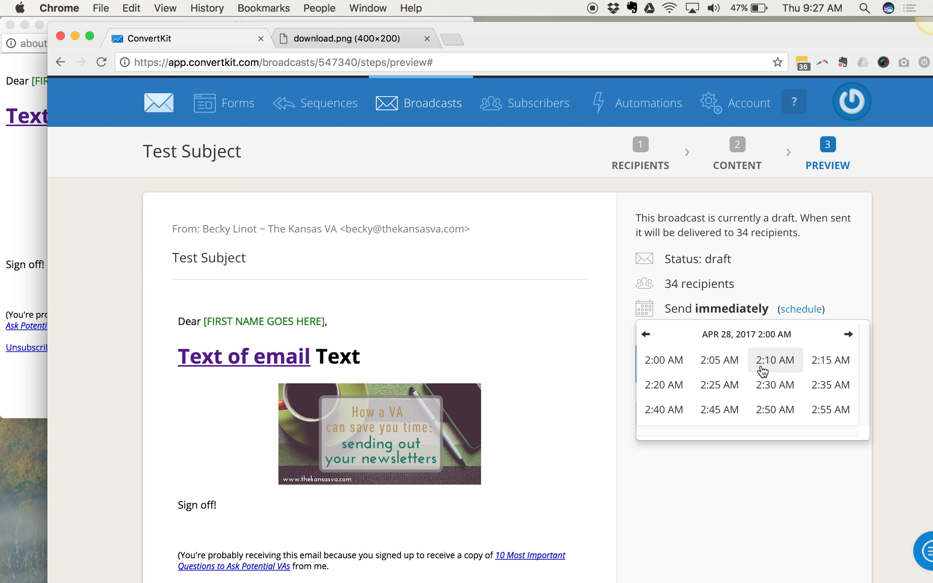
left_click(661, 375)
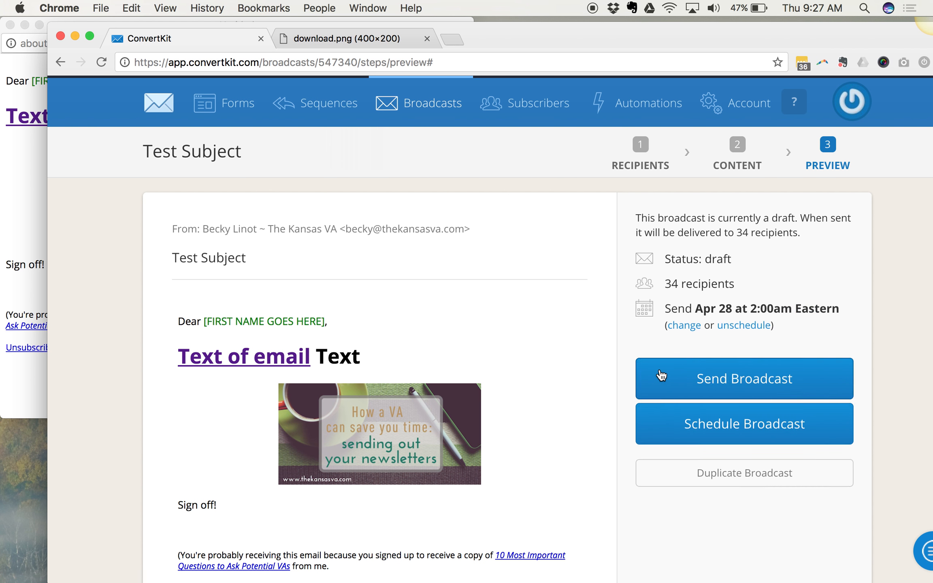
left_click(747, 326)
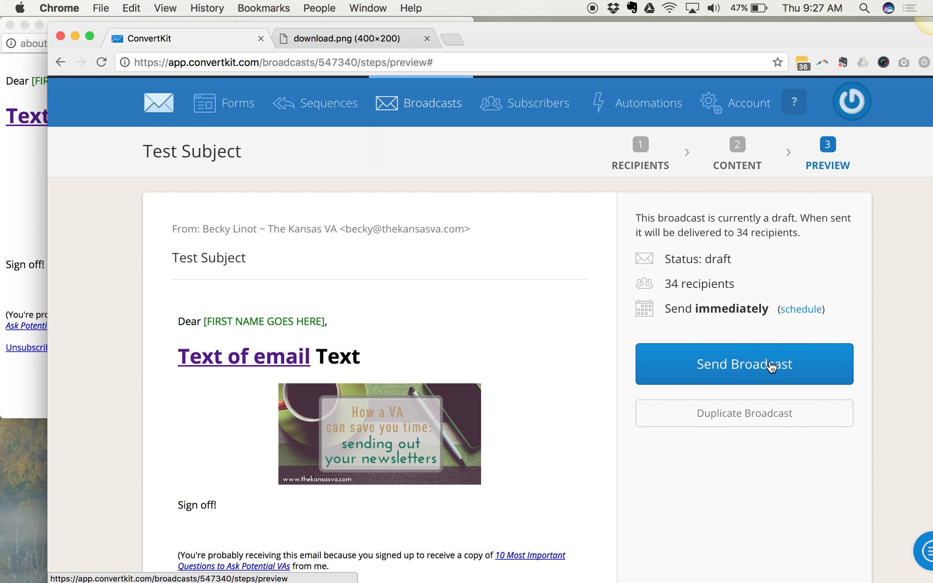
Set the broadcast's send time once more to April 28, 2017 at 2:00 AM.
left_click(799, 309)
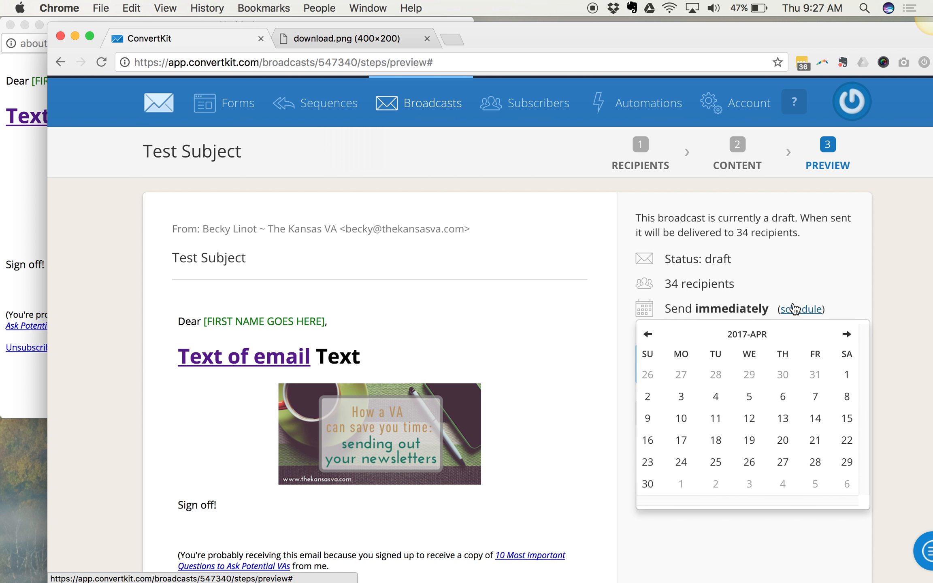
left_click(815, 461)
left_click(775, 363)
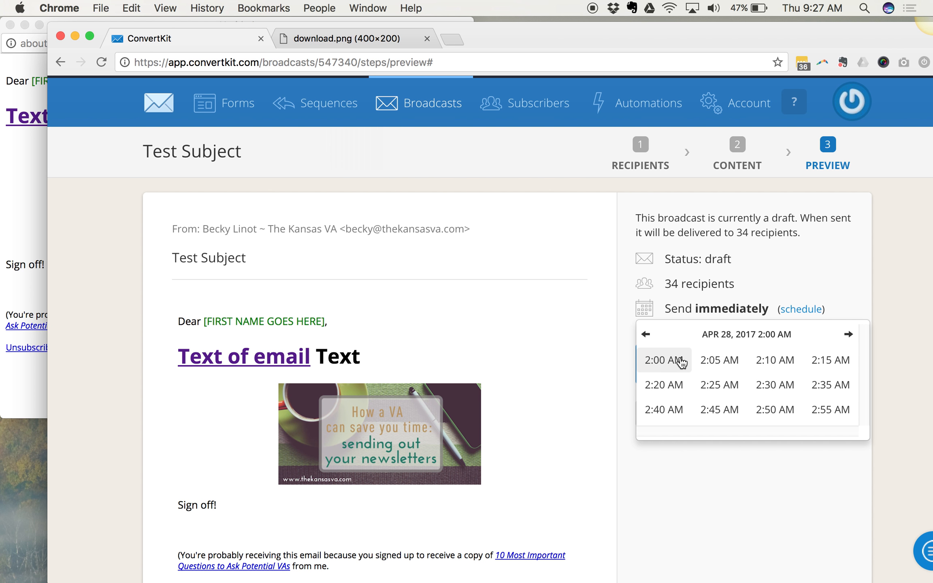
left_click(682, 362)
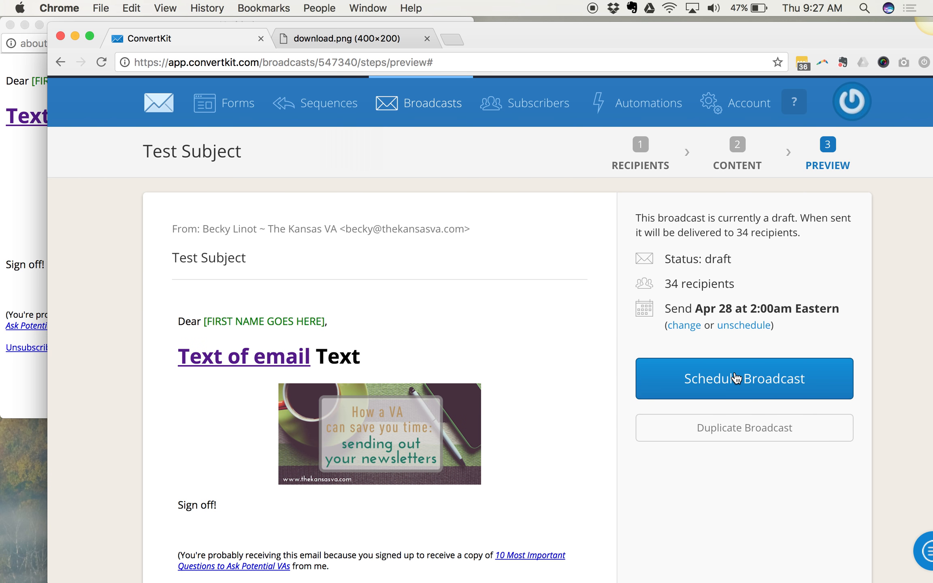
Review the scheduled broadcast's preview down to its footer and remove the scheduled send time.
scroll(592, 362, "down", 2)
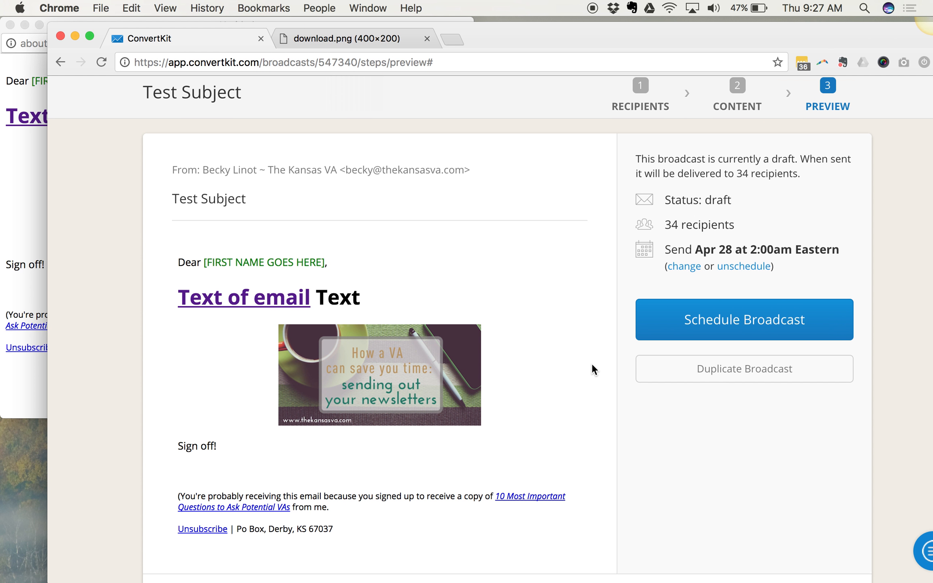
scroll(592, 363, "down", 1)
scroll(592, 363, "down", 2)
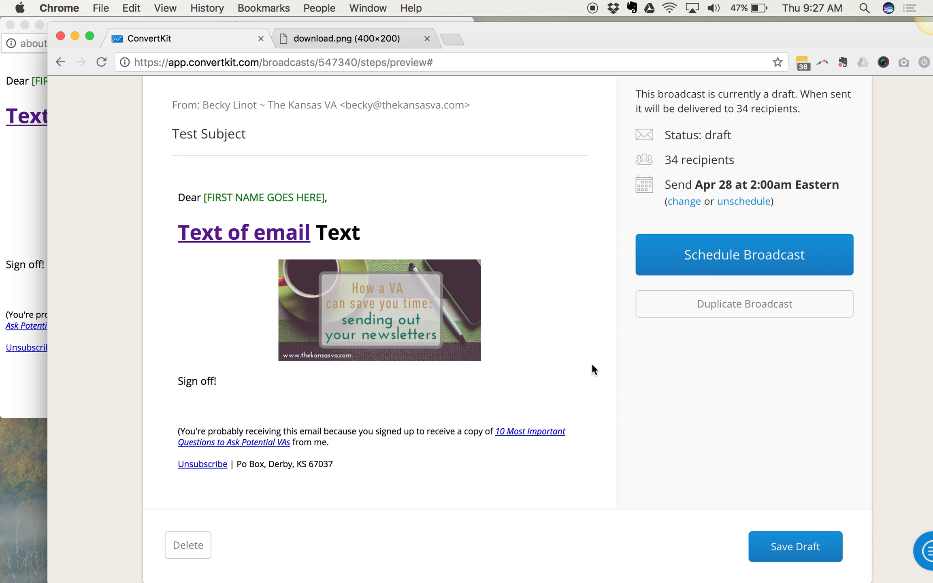
scroll(592, 362, "down", 1)
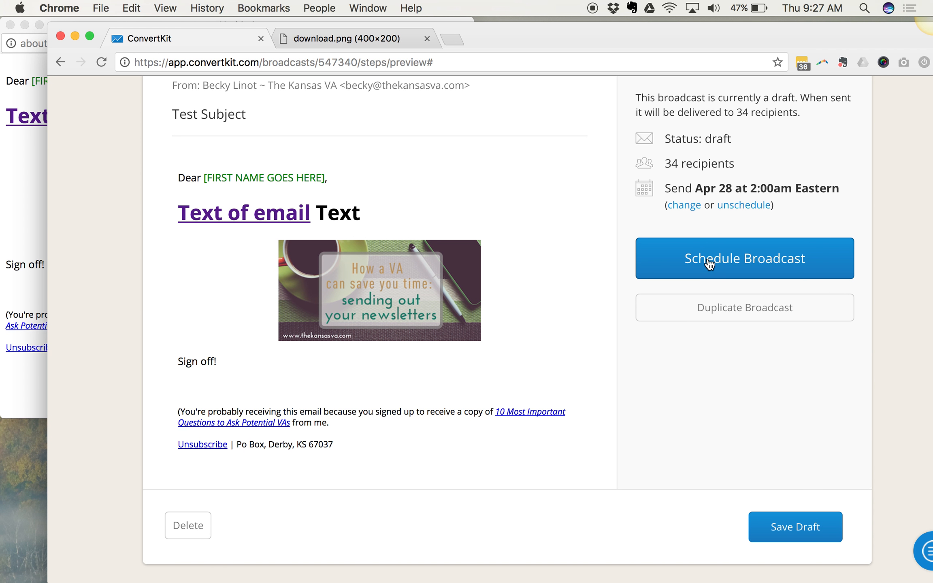
scroll(681, 409, "down", 2)
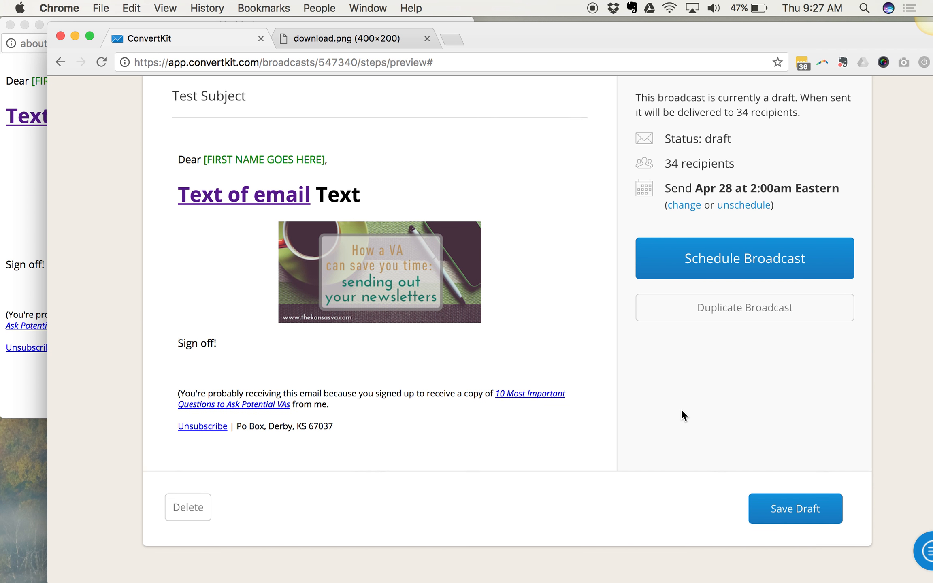
scroll(681, 409, "up", 3)
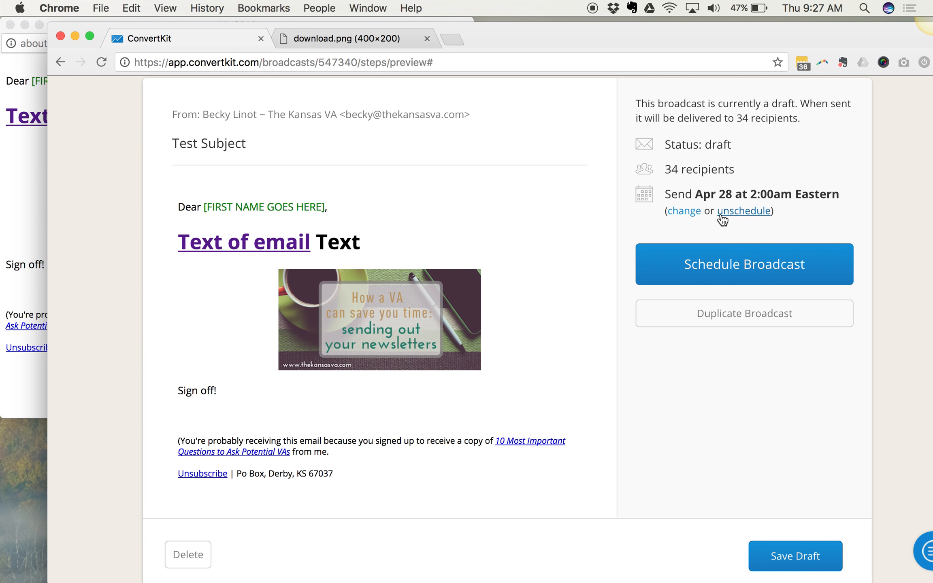
left_click(724, 213)
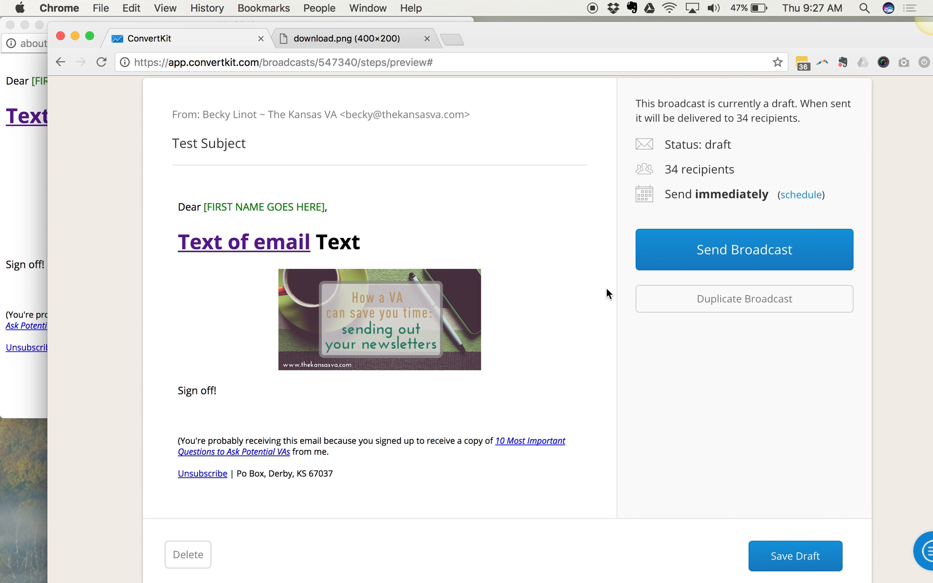
scroll(606, 287, "up", 4)
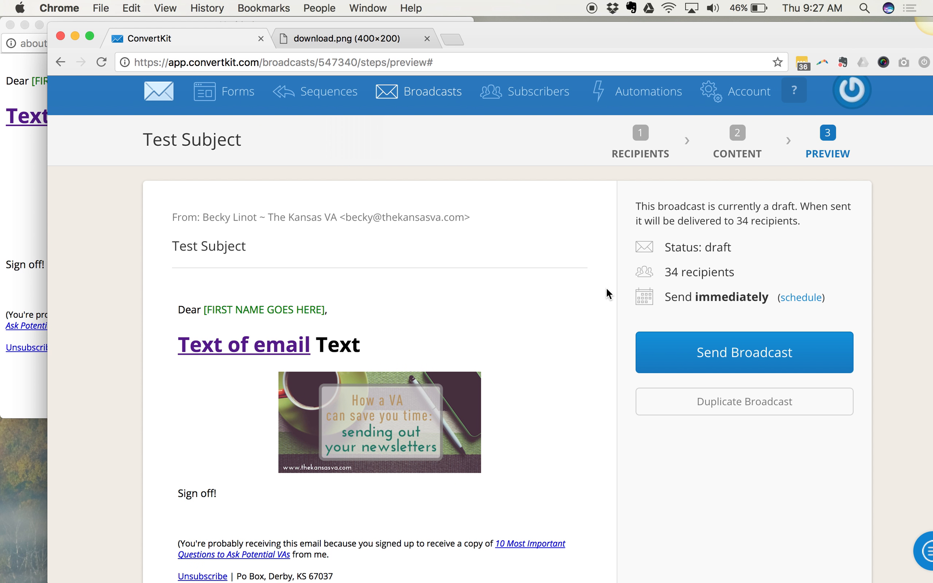
scroll(607, 288, "down", 2)
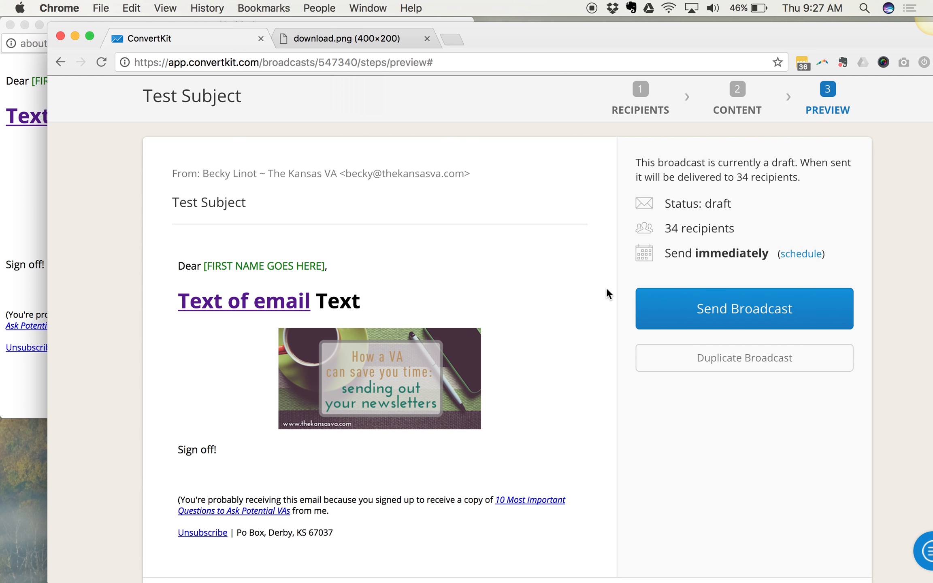
scroll(606, 287, "up", 3)
scroll(607, 288, "up", 1)
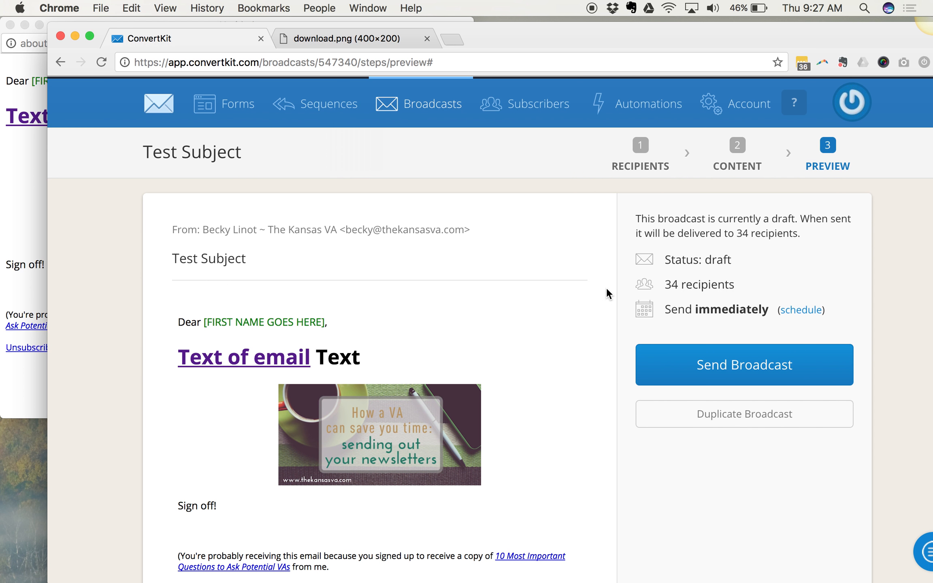